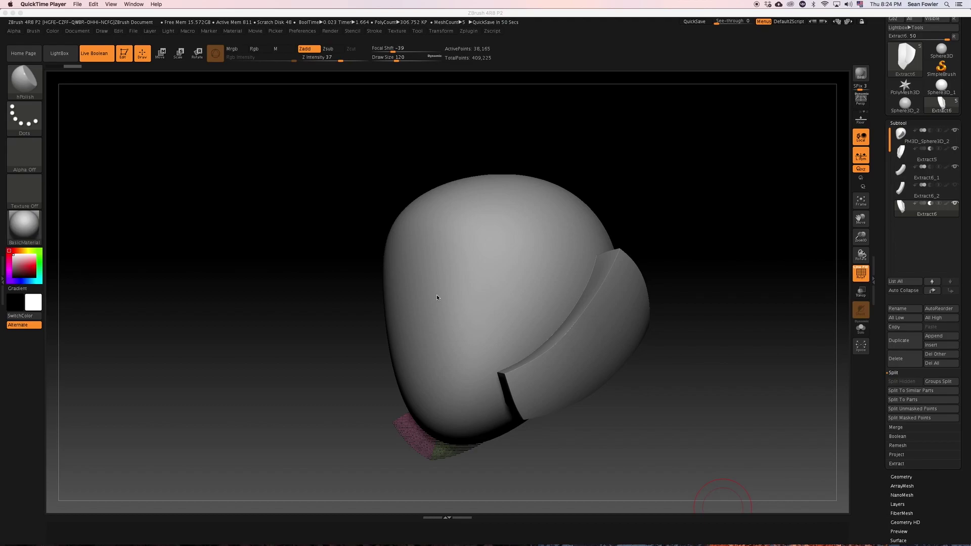
Step: Examine the side pieces around the head, selecting Extract5 and Extract6 in turn and hiding Extract6_1
click(652, 409)
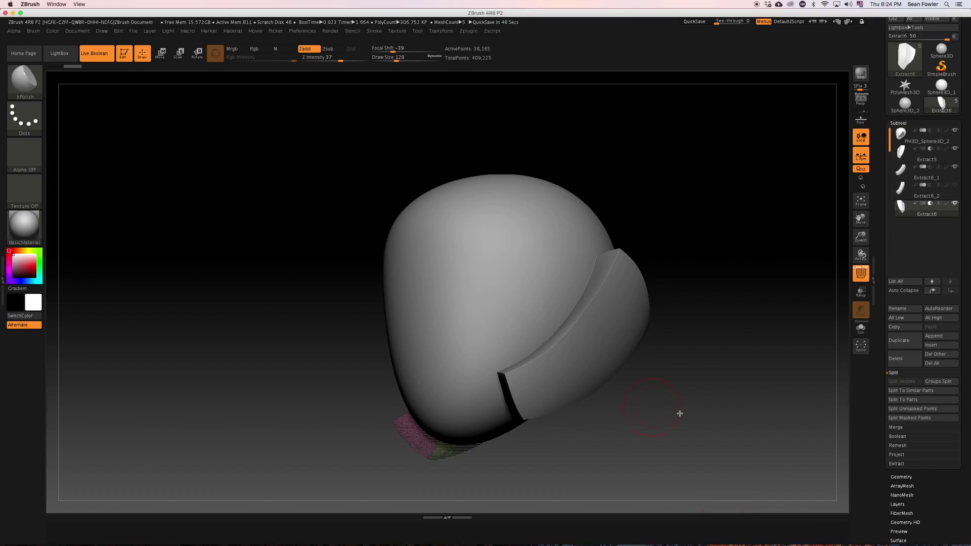
drag(645, 378, 689, 349)
alt+drag(681, 305, 693, 376)
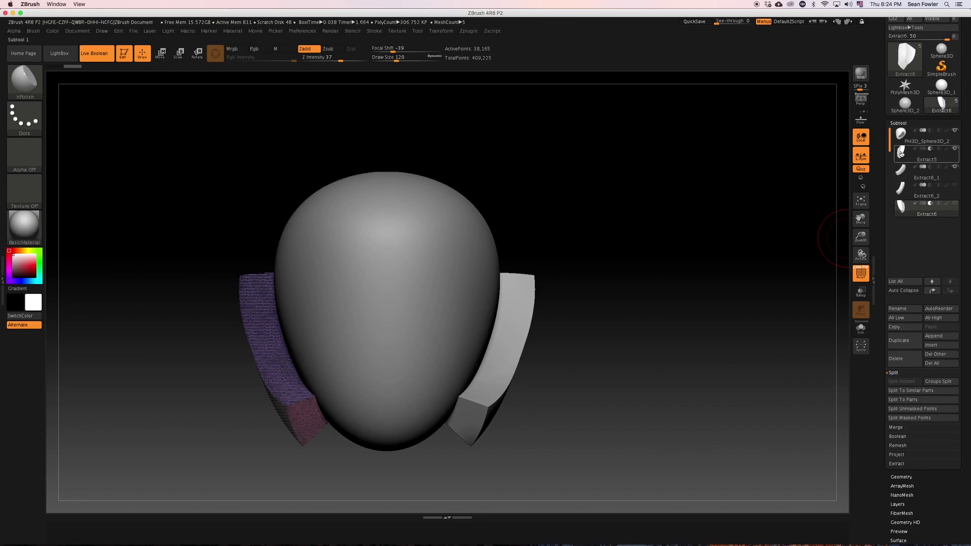
click(901, 153)
drag(739, 290, 834, 227)
click(954, 167)
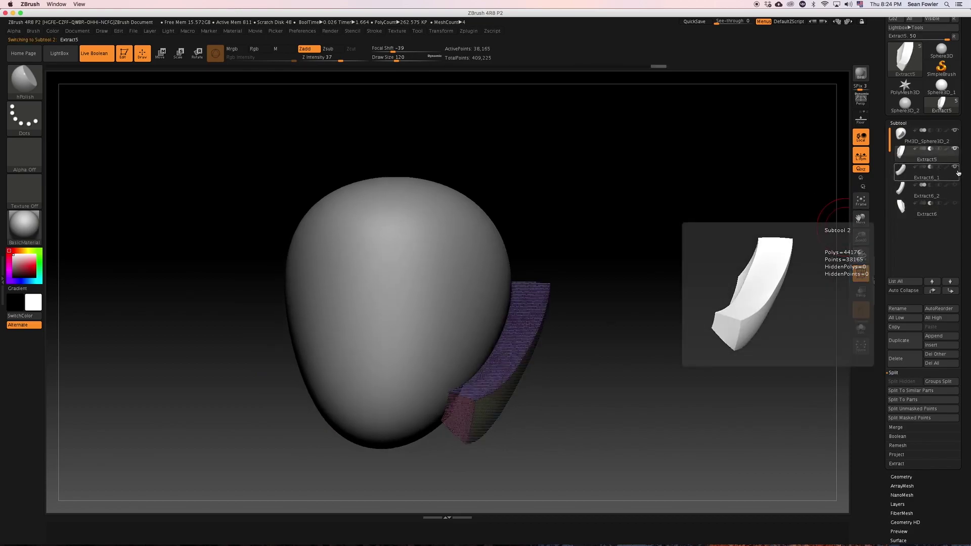
drag(685, 328, 698, 353)
mouse_move(901, 158)
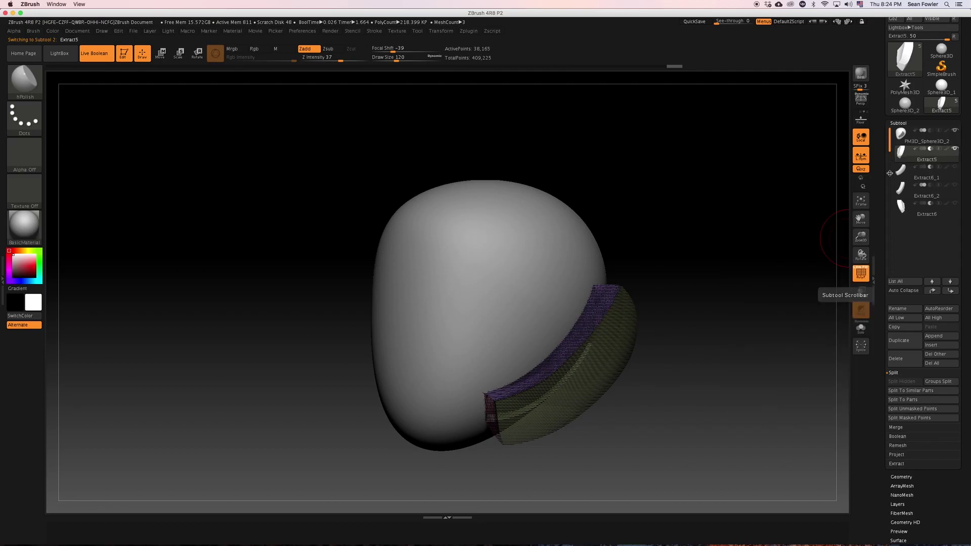
mouse_move(904, 212)
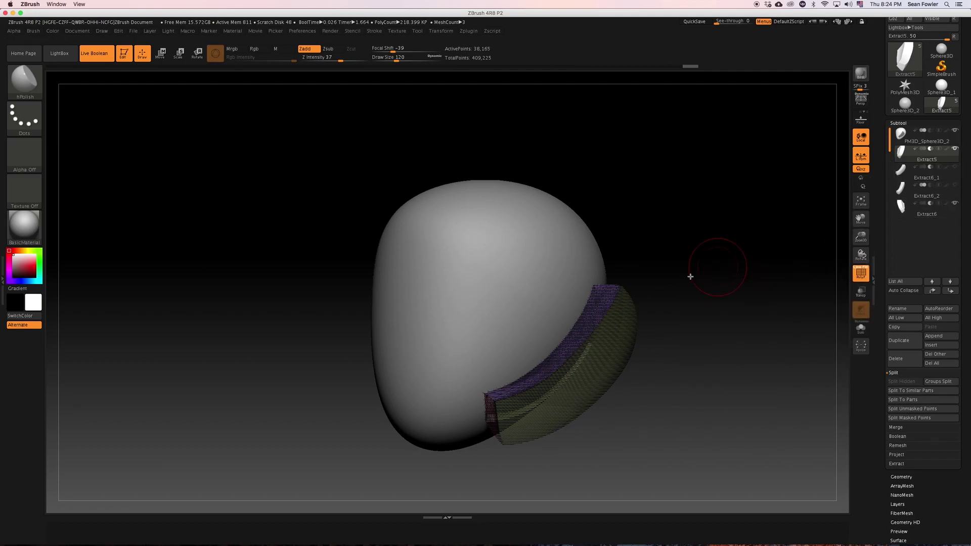
drag(690, 277, 785, 264)
click(904, 211)
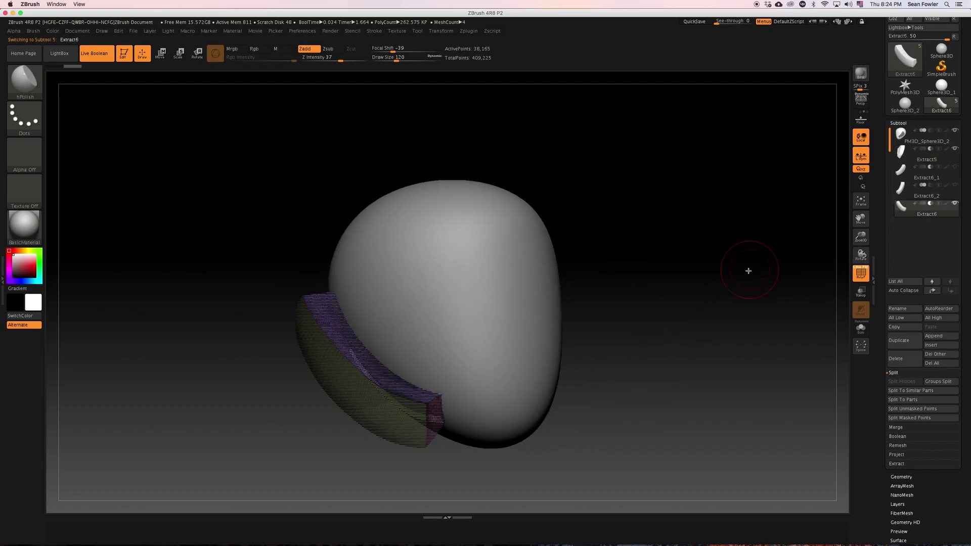
Step: Delete the Extract6_1 and Extract6_2 subtools
click(902, 172)
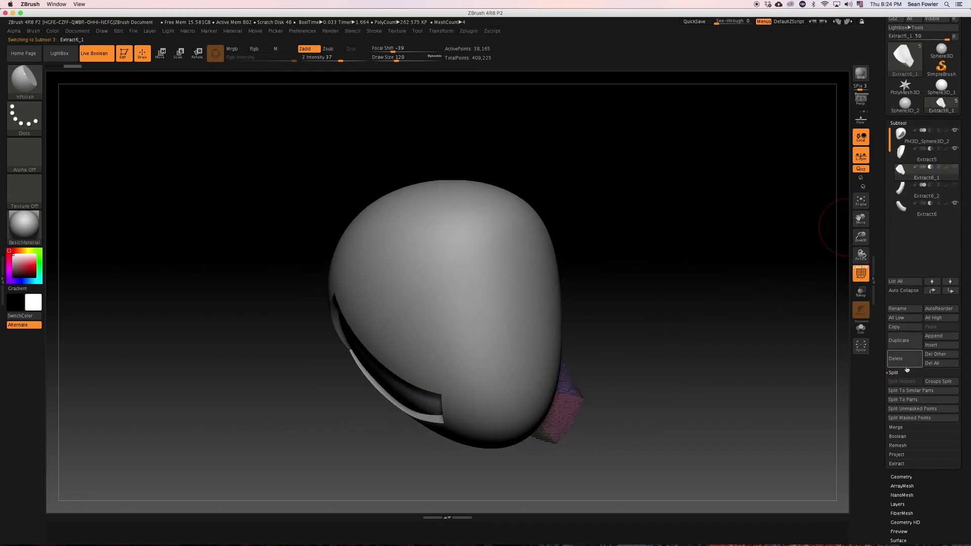
click(908, 361)
click(829, 375)
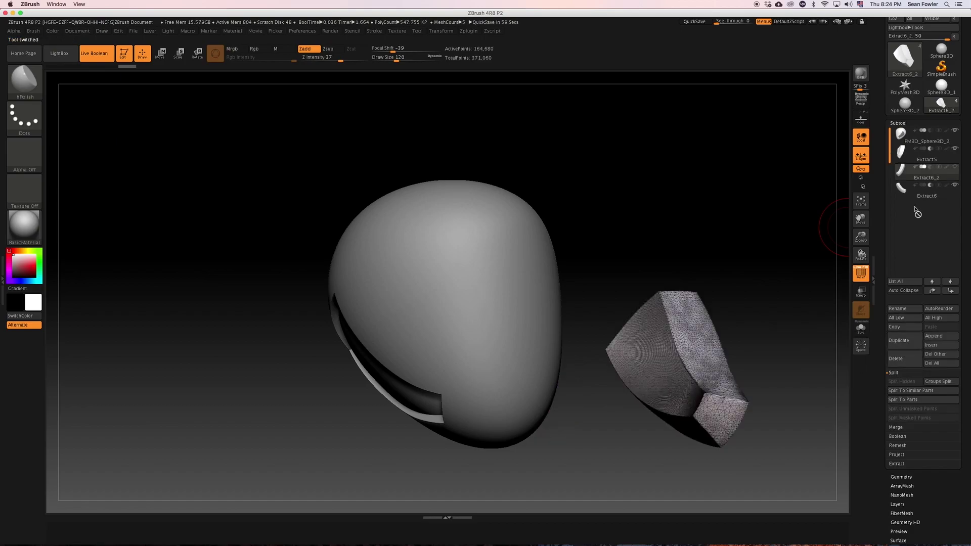
click(904, 361)
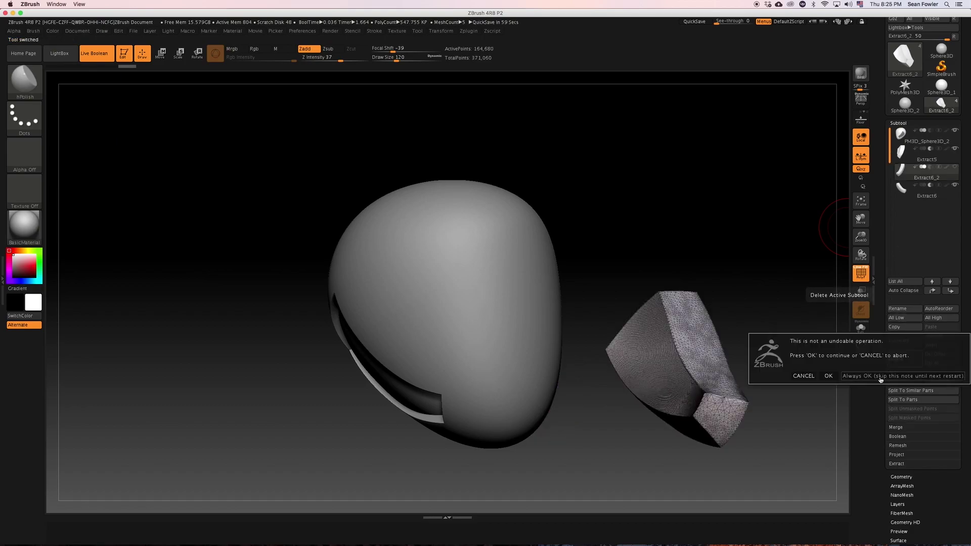
click(829, 376)
Step: Duplicate the Extract5 subtool and set the copy to the additive Boolean mode
drag(794, 347, 510, 321)
click(896, 157)
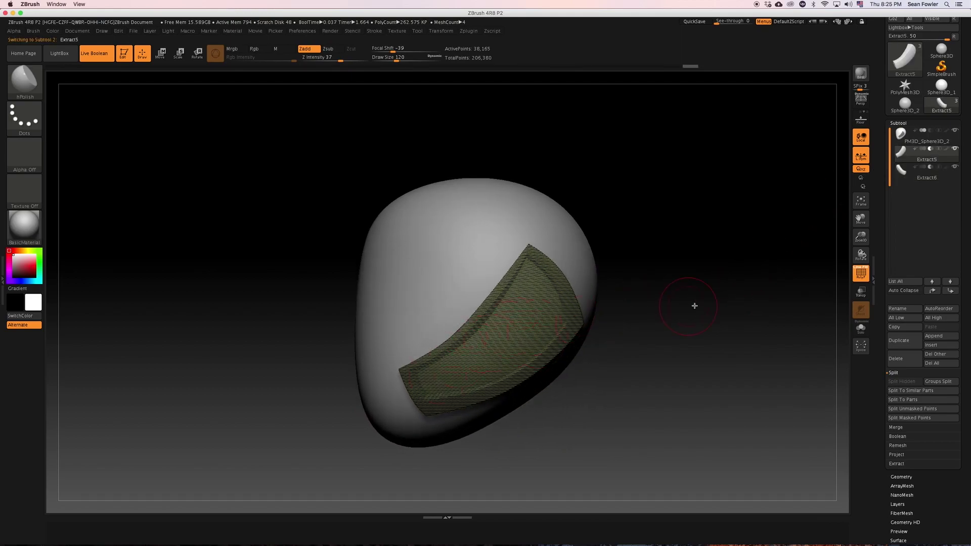
drag(695, 306, 531, 378)
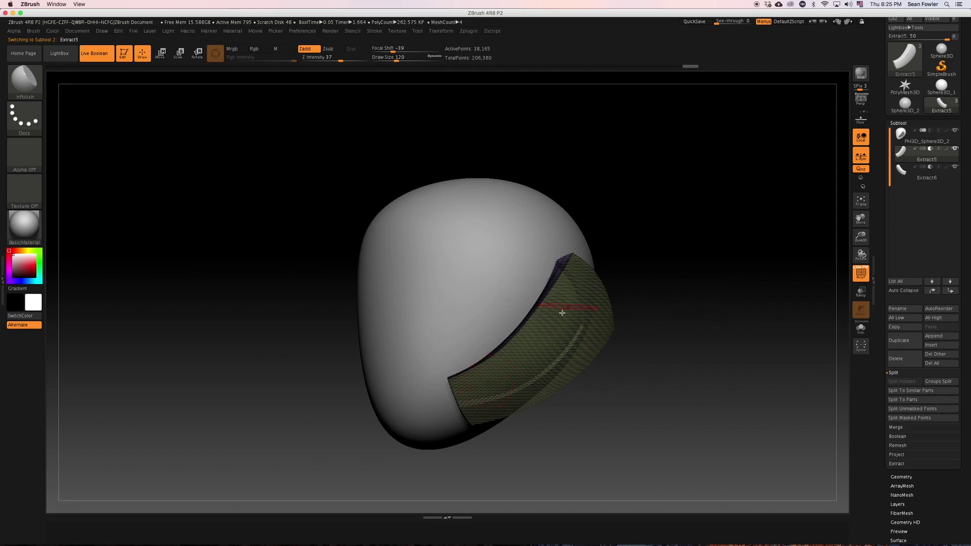
drag(674, 303, 706, 366)
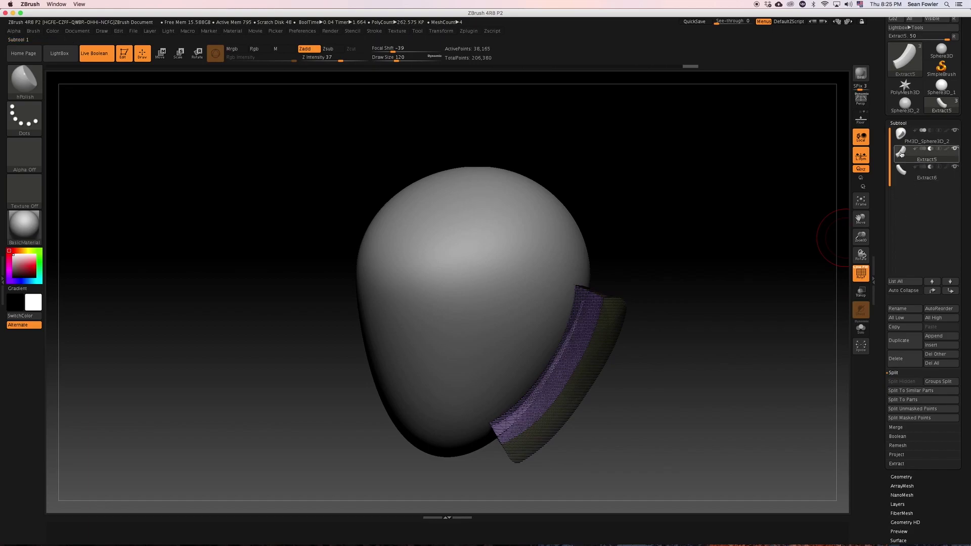
mouse_move(899, 158)
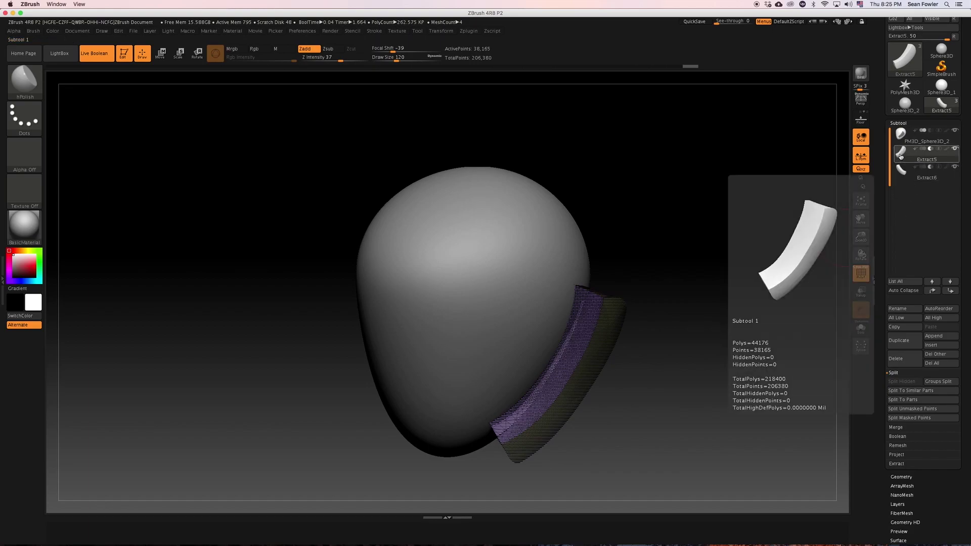
drag(733, 322, 779, 332)
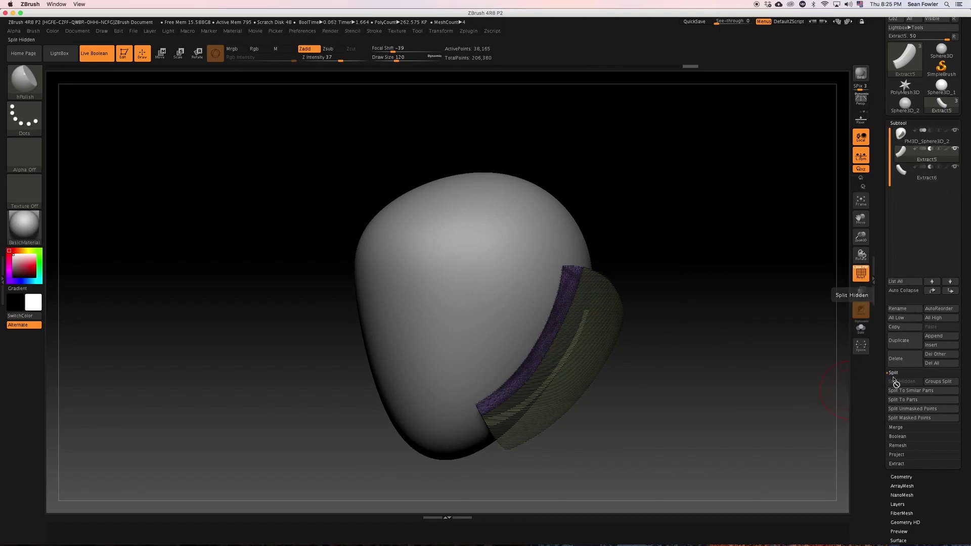
click(925, 167)
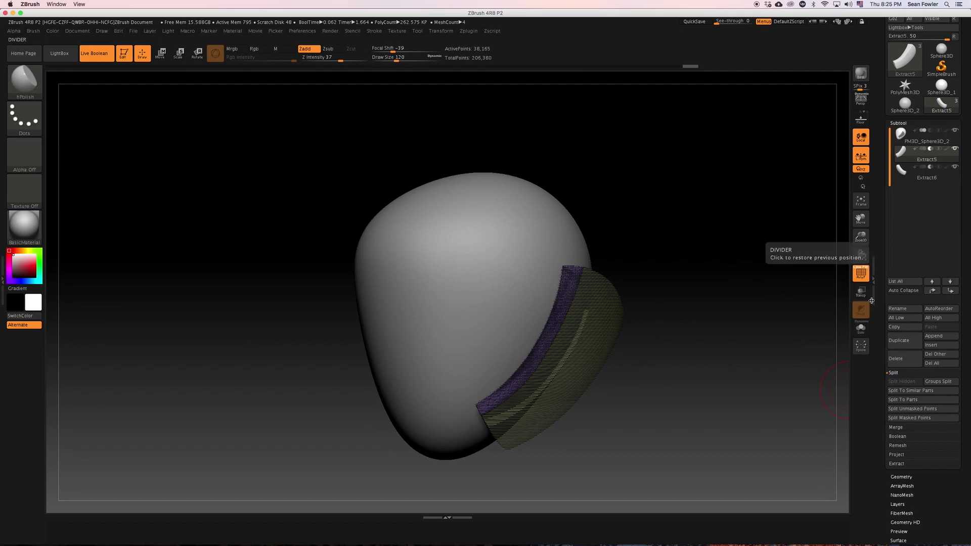
click(899, 346)
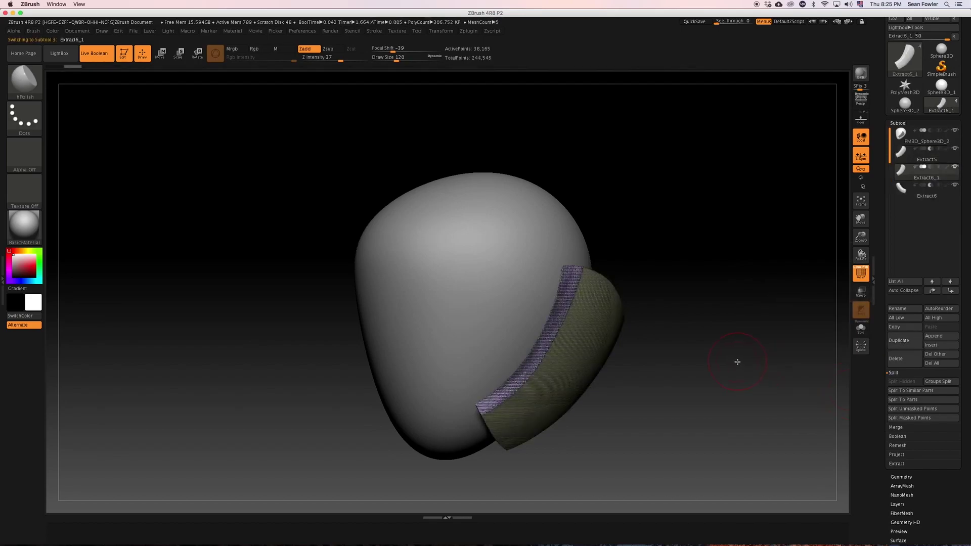
Step: Move the duplicated piece sideways along the red axis, clear of the head, and return to Draw mode
drag(741, 365, 757, 373)
key(w)
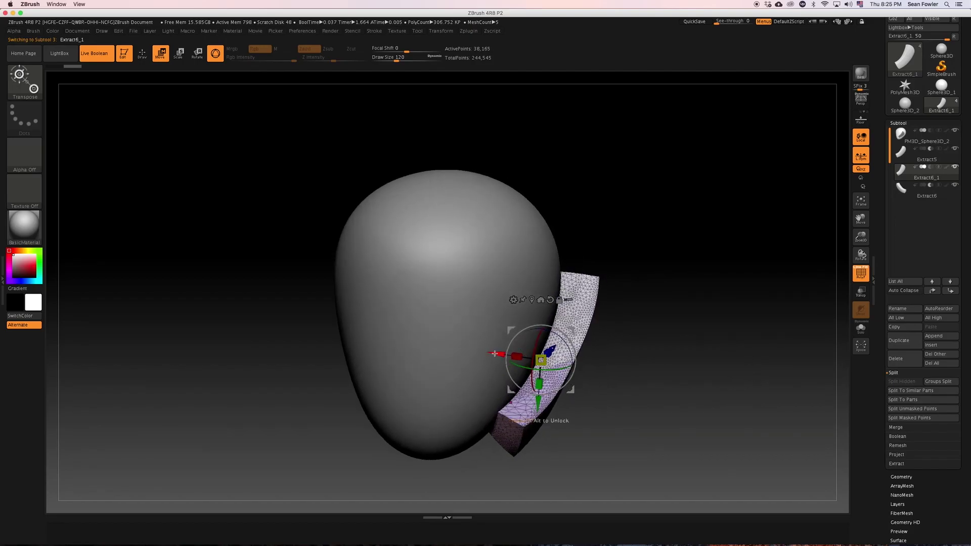
drag(497, 357, 645, 363)
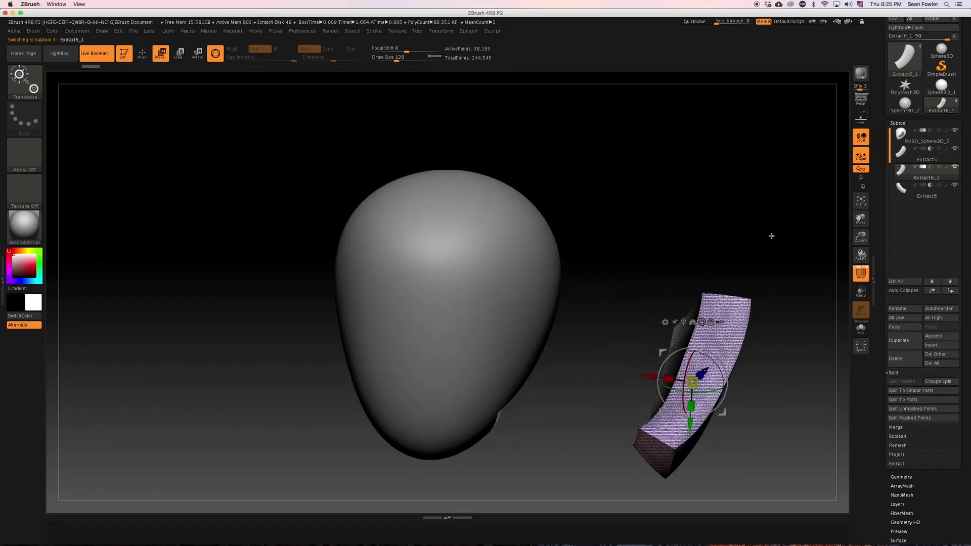
mouse_move(769, 234)
mouse_down()
mouse_move(748, 208)
mouse_move(783, 219)
mouse_move(782, 267)
mouse_move(748, 232)
mouse_move(756, 261)
mouse_move(767, 260)
mouse_move(759, 260)
mouse_up()
key(q)
Step: Isolate the duplicated piece by hiding the head, Extract5 and Extract6 subtools
key(ctrl+shift)
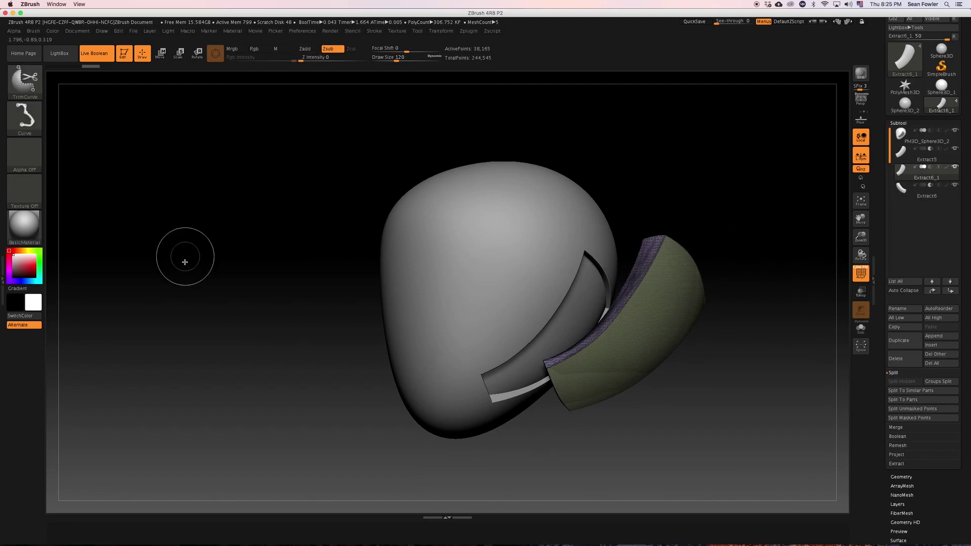
drag(748, 355, 736, 339)
click(955, 132)
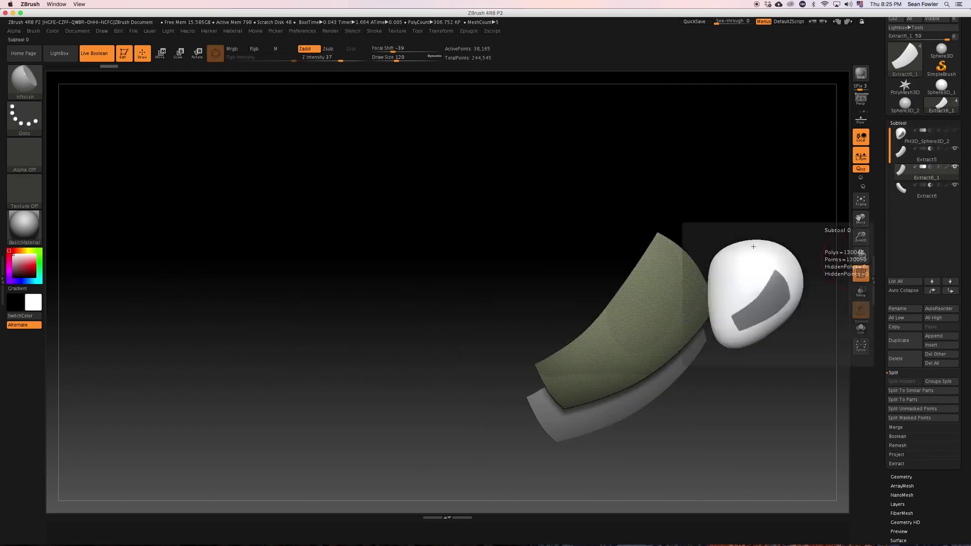
click(952, 172)
click(955, 149)
click(955, 187)
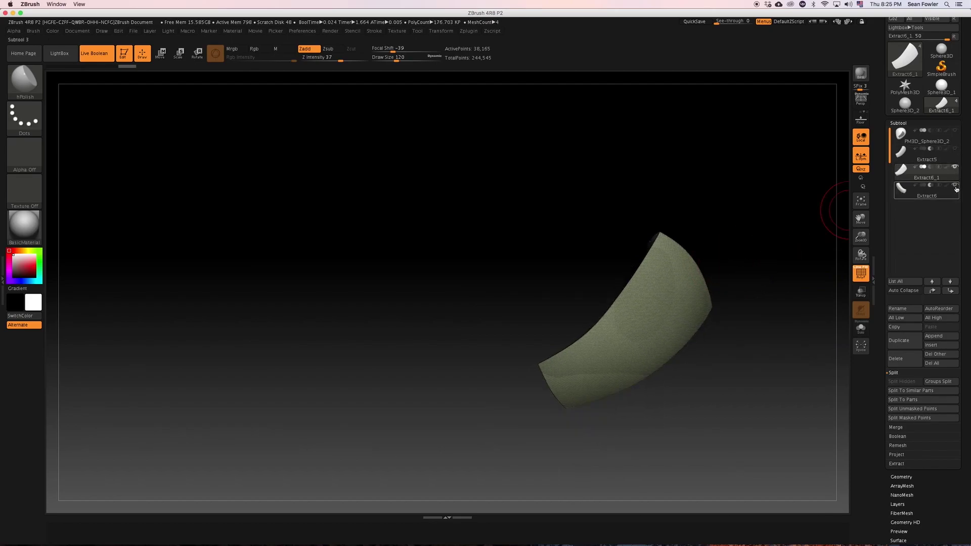
mouse_move(754, 265)
mouse_down()
mouse_move(759, 273)
mouse_move(746, 262)
mouse_up()
Step: Cut the duplicated piece lengthwise with the TrimCurve brush, following its curvature and keeping only the outer half of its thickness
drag(479, 385, 499, 456)
mouse_move(616, 413)
mouse_down()
mouse_move(669, 407)
mouse_move(687, 386)
mouse_move(529, 379)
mouse_up()
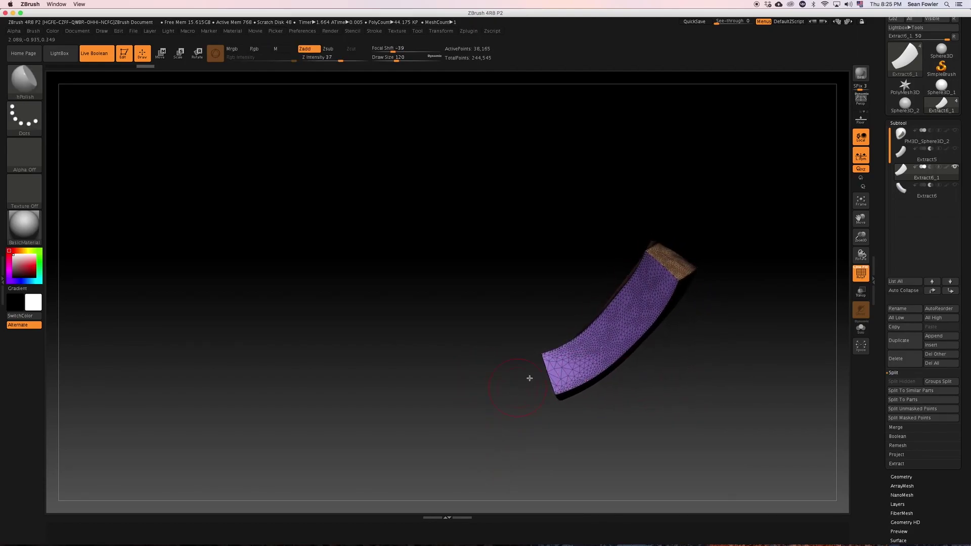
key(ctrl+shift)
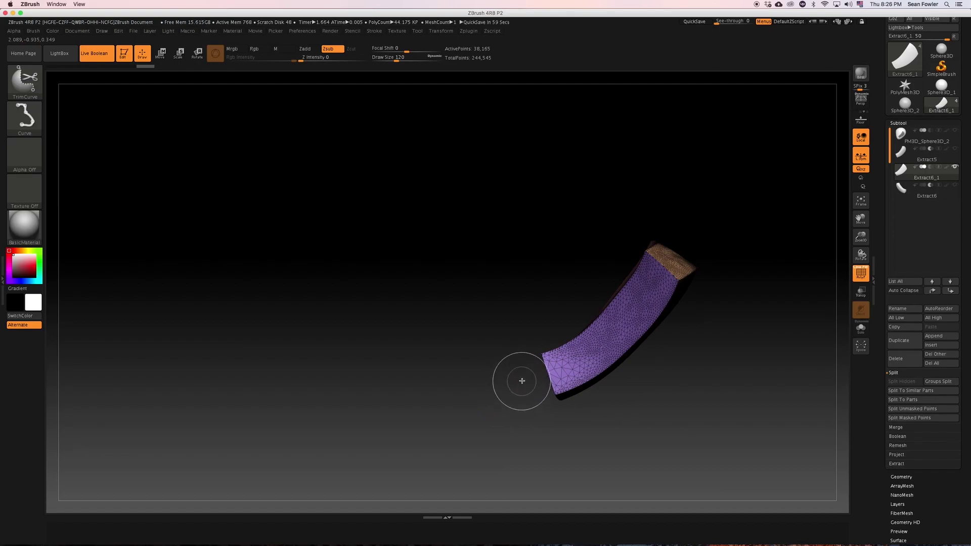
ctrl+shift+drag(519, 386, 540, 378)
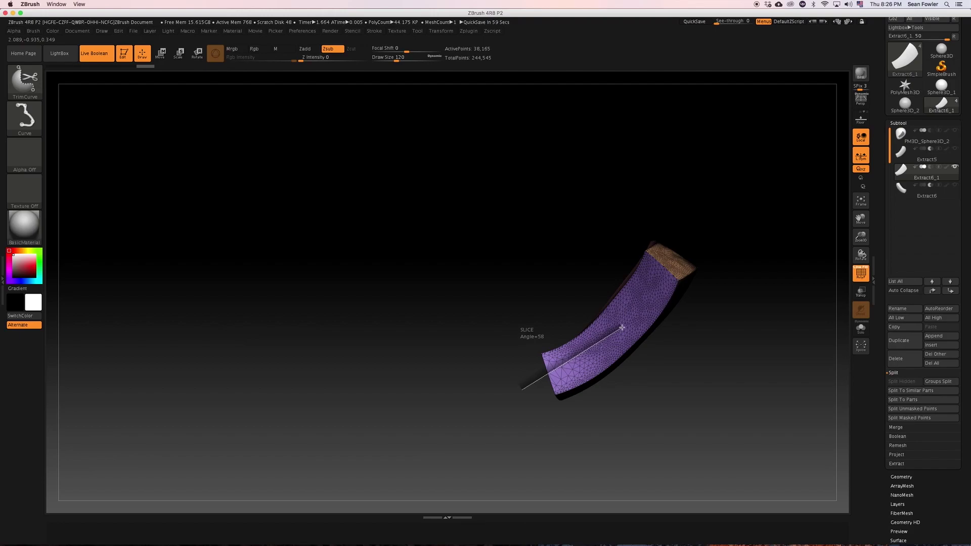
ctrl+shift+drag(621, 328, 697, 189)
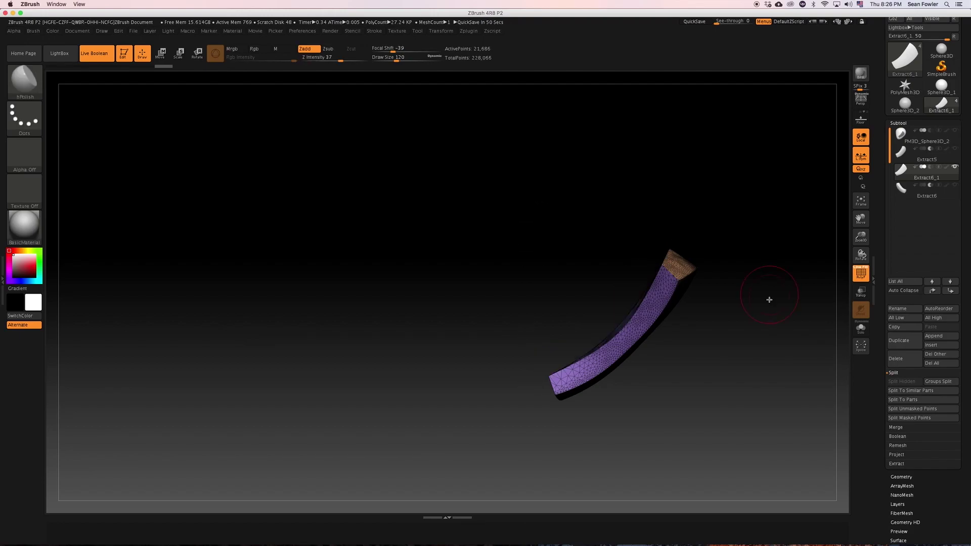
Step: Trim narrow strips off the piece's lower edge and its concave upper edge with TrimCurve
mouse_move(733, 320)
mouse_down()
mouse_move(743, 338)
mouse_move(723, 258)
mouse_move(750, 338)
mouse_move(743, 307)
mouse_up()
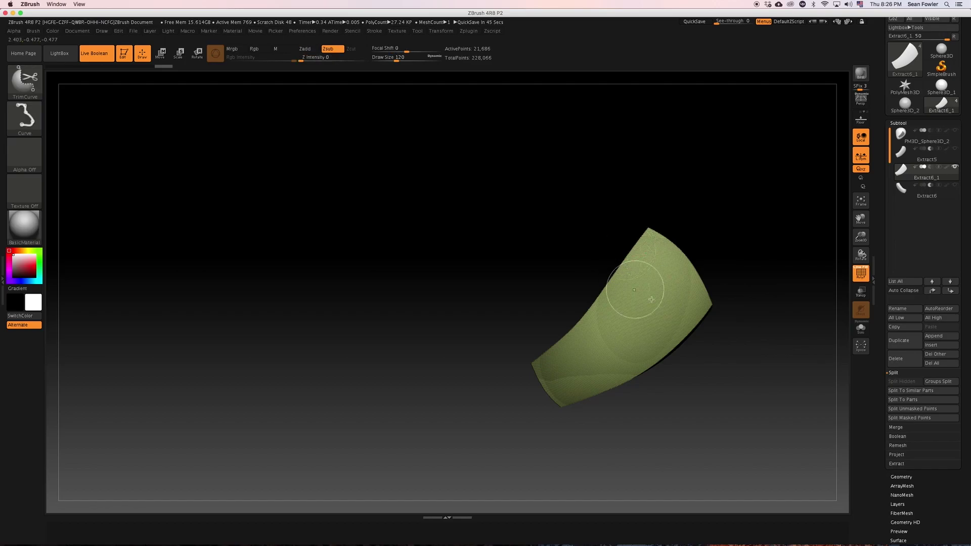
mouse_move(728, 290)
ctrl+shift+mouse_down()
mouse_move(589, 386)
mouse_move(475, 426)
ctrl+shift+mouse_up()
ctrl+shift+drag(526, 384, 526, 384)
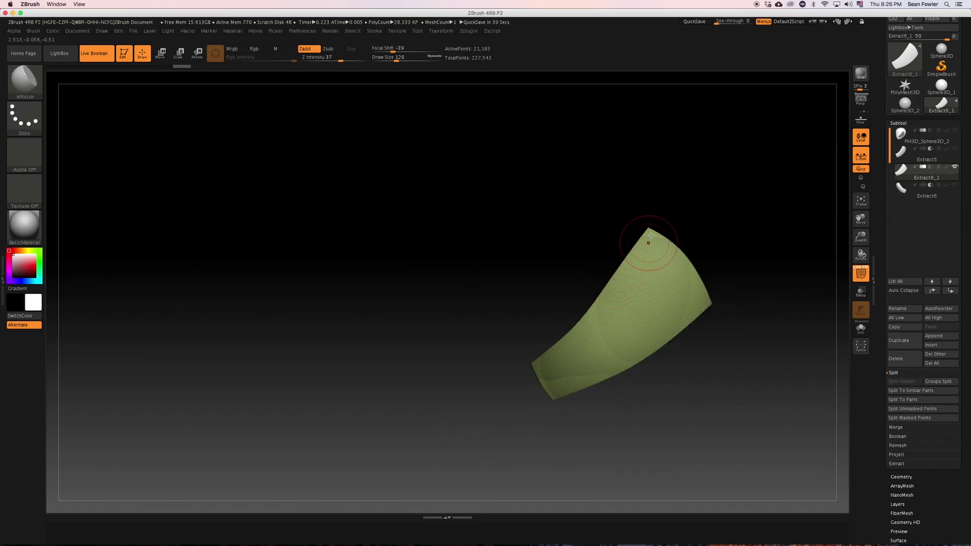
mouse_move(650, 209)
ctrl+shift+mouse_down()
mouse_move(639, 273)
mouse_move(499, 460)
mouse_move(635, 301)
mouse_move(605, 329)
mouse_move(625, 361)
mouse_move(590, 317)
mouse_move(598, 329)
mouse_move(590, 325)
mouse_move(638, 287)
mouse_move(673, 168)
mouse_move(720, 132)
mouse_move(722, 117)
mouse_move(691, 111)
mouse_move(710, 114)
mouse_move(716, 103)
ctrl+shift+mouse_up()
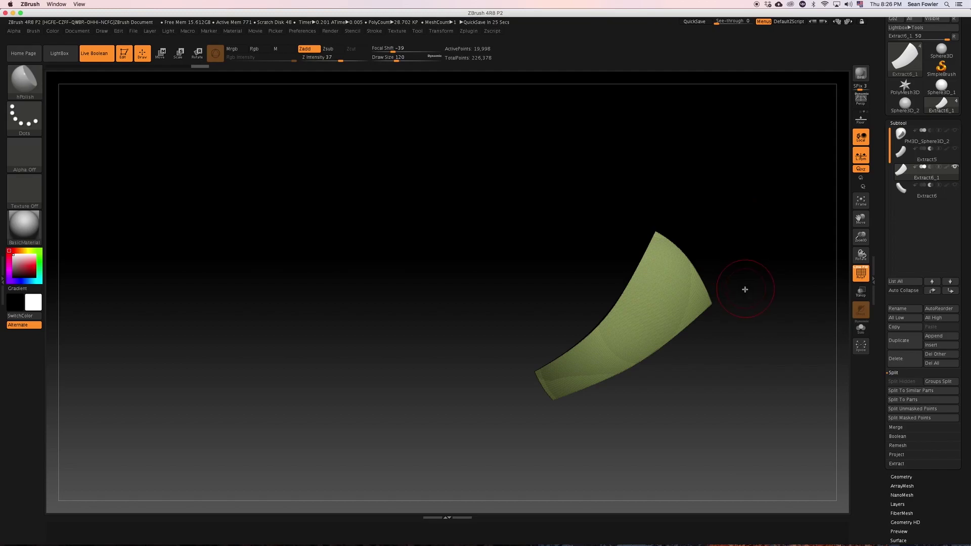
Step: Trim the piece's lower edge again so it tapers to a narrower front tip, and turn off the polyframe display
mouse_move(721, 297)
ctrl+shift+mouse_down()
mouse_move(631, 353)
mouse_move(514, 374)
mouse_move(354, 428)
ctrl+shift+mouse_up()
mouse_move(468, 399)
mouse_down()
mouse_move(503, 411)
mouse_move(501, 389)
mouse_move(497, 402)
mouse_up()
key(shift+f)
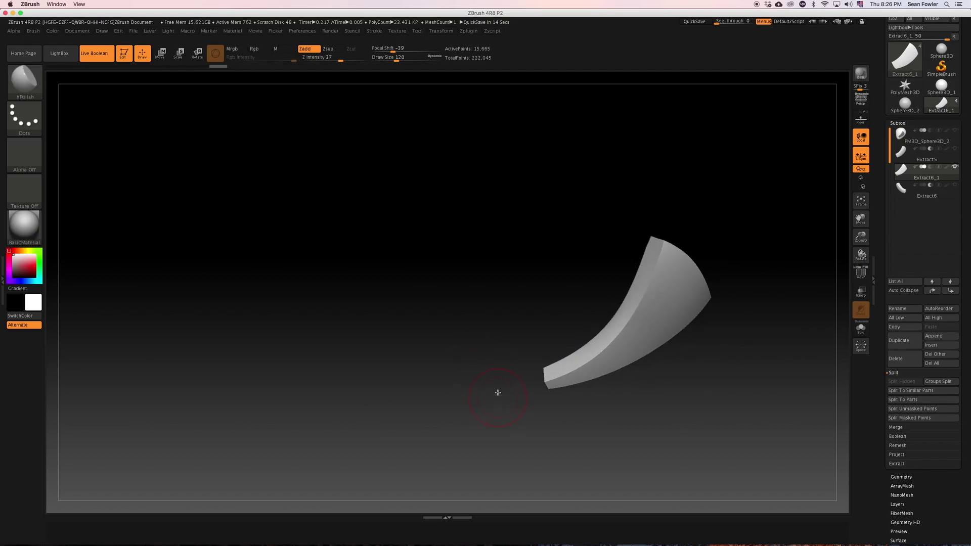
Step: Try trimming another thin strip along the piece's concave upper edge with TrimCurve, and undo that trim
mouse_move(494, 364)
mouse_down()
mouse_move(493, 372)
mouse_move(485, 347)
mouse_up()
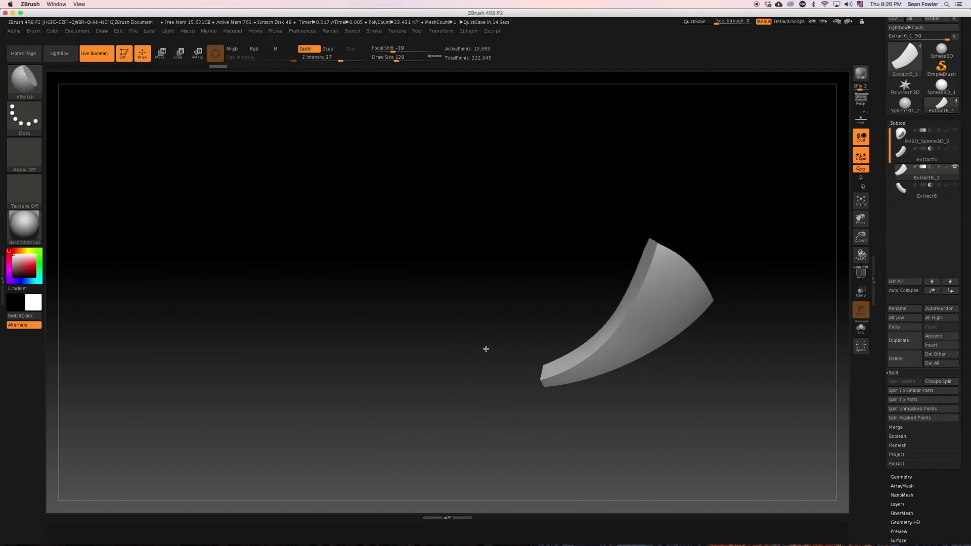
mouse_move(516, 417)
mouse_down()
mouse_move(529, 468)
mouse_move(514, 390)
mouse_up()
key(ctrl+shift)
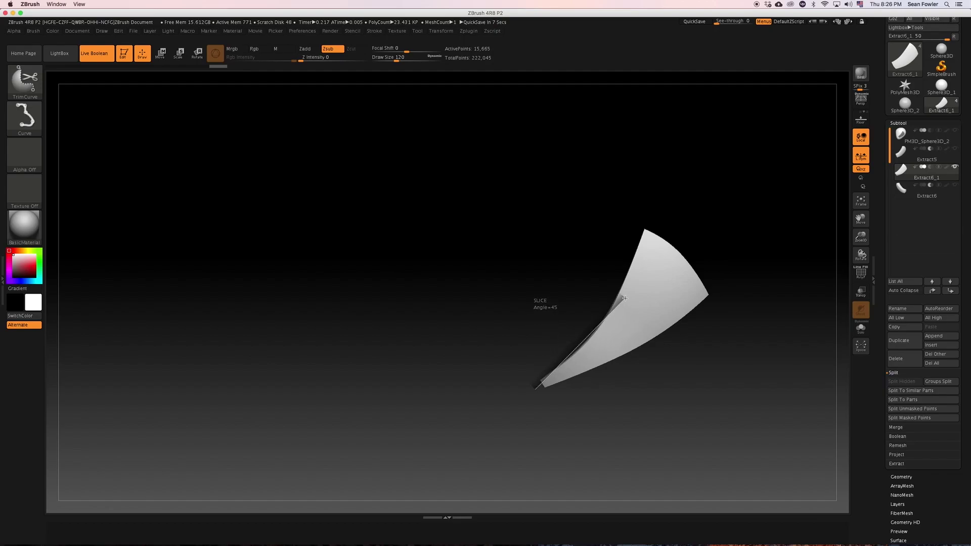
ctrl+shift+drag(657, 266, 671, 140)
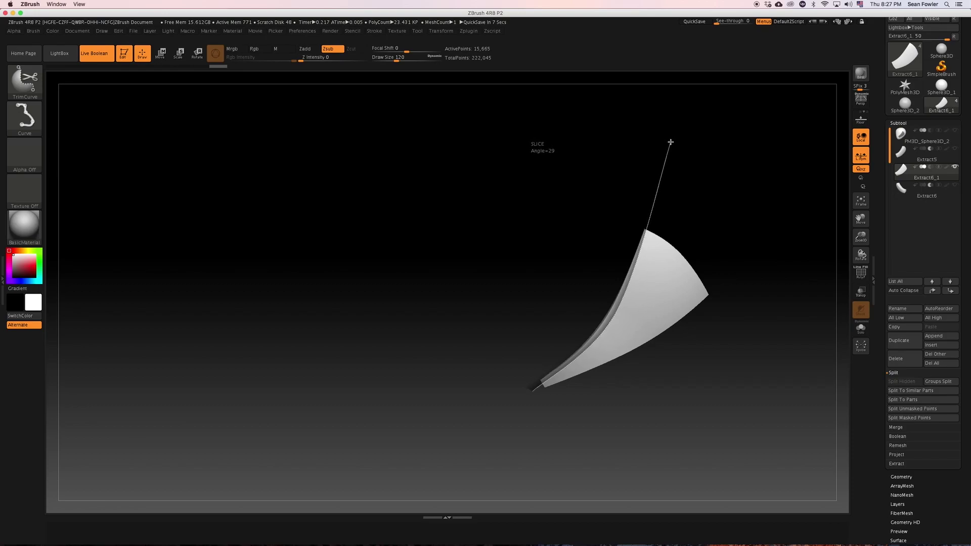
ctrl+shift+drag(670, 142, 673, 141)
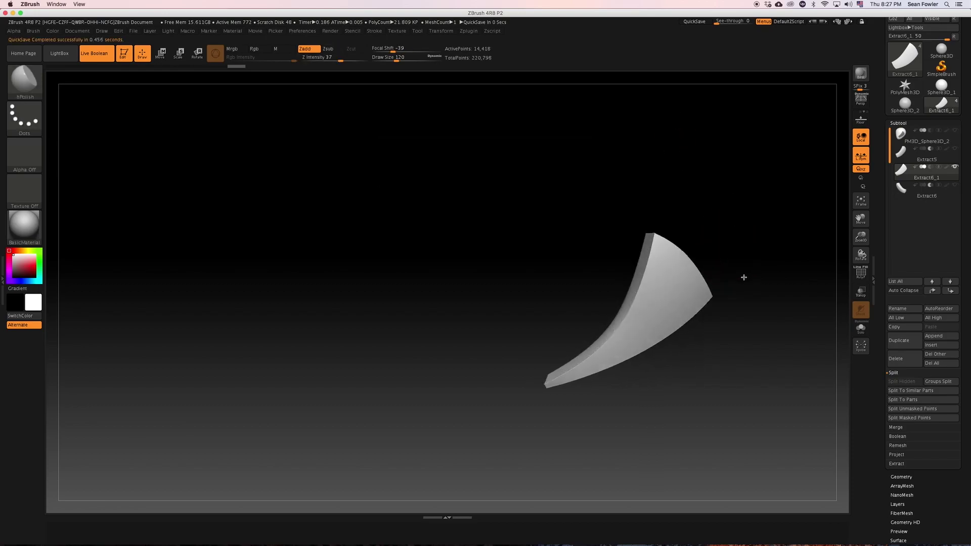
mouse_move(743, 277)
mouse_down()
mouse_move(754, 275)
mouse_move(746, 258)
mouse_up()
key(ctrl+z)
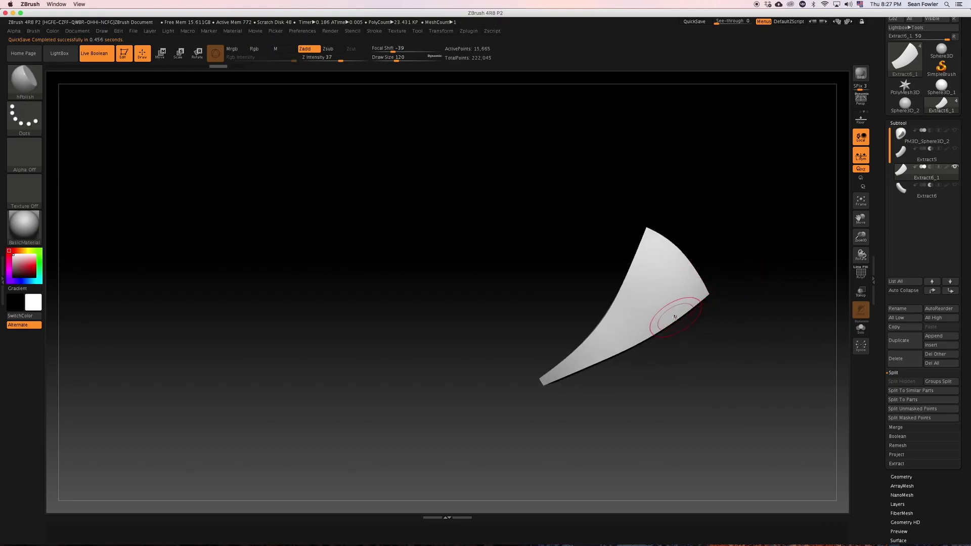
Step: Enlarge the Move brush to draw size 299 and pull the piece's lower rear edge slightly outward
key(b)
key(m)
key(v)
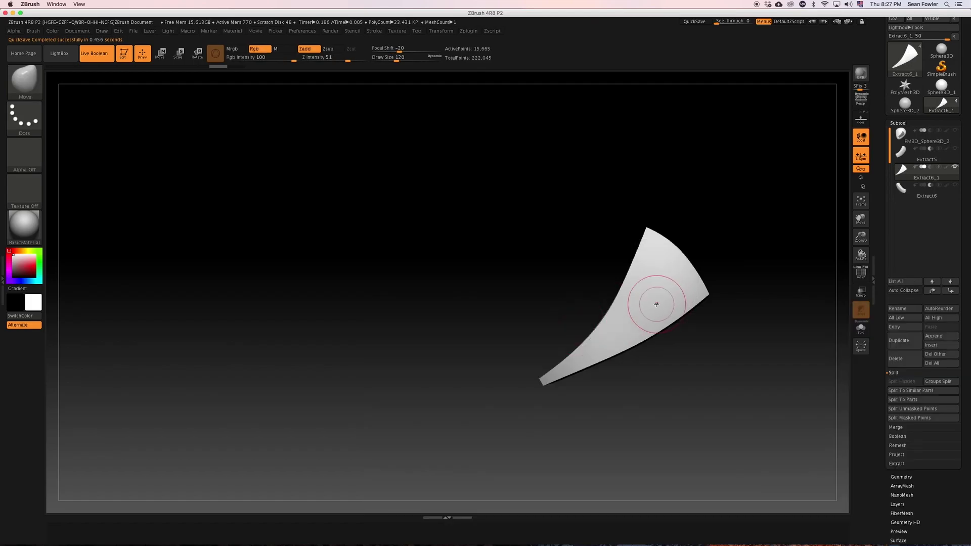
key(space)
drag(666, 307, 677, 307)
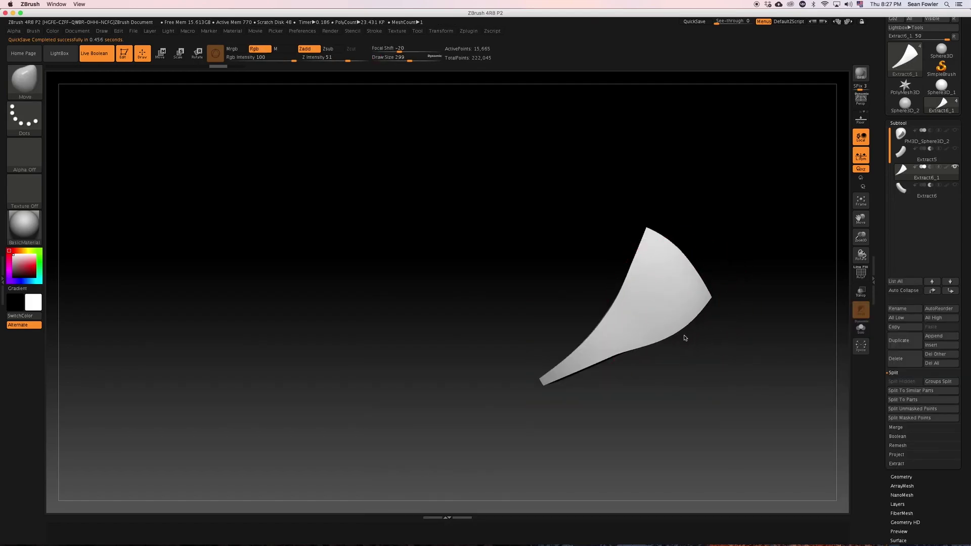
Step: Set the Move brush's draw size to 666 and broaden the piece, smoothing both long edges and extending its front tip and rear corner
key(space)
drag(640, 335, 668, 344)
drag(630, 317, 619, 299)
mouse_move(604, 362)
mouse_down()
mouse_move(609, 387)
mouse_move(592, 388)
mouse_up()
mouse_move(655, 330)
mouse_down()
mouse_move(699, 324)
mouse_move(721, 299)
mouse_up()
drag(700, 256, 698, 249)
drag(646, 278, 641, 275)
drag(618, 312, 622, 315)
drag(653, 340, 656, 345)
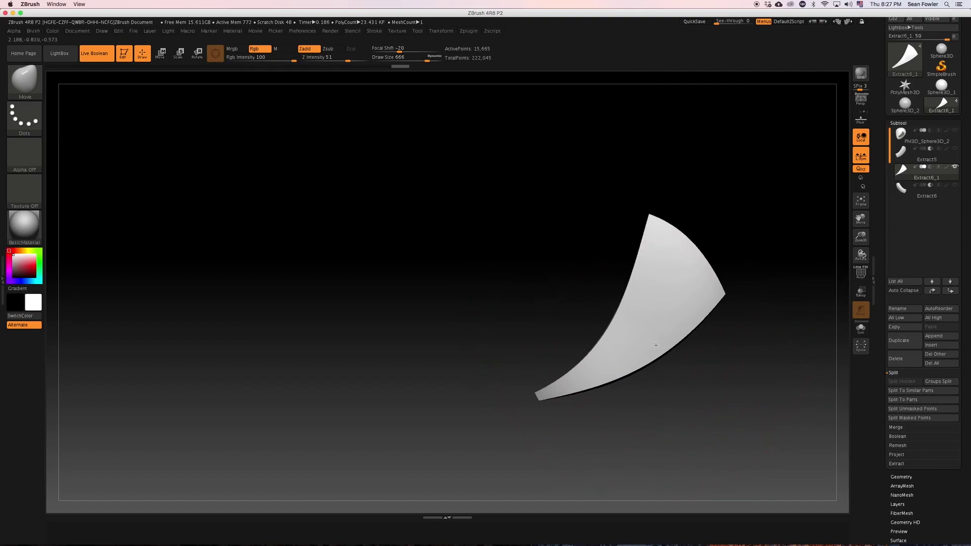
Step: Try trimming the piece's thickness lengthwise with TrimCurve from an edge-on view, and undo that trim
mouse_move(778, 268)
mouse_down()
mouse_move(800, 321)
mouse_move(774, 303)
mouse_up()
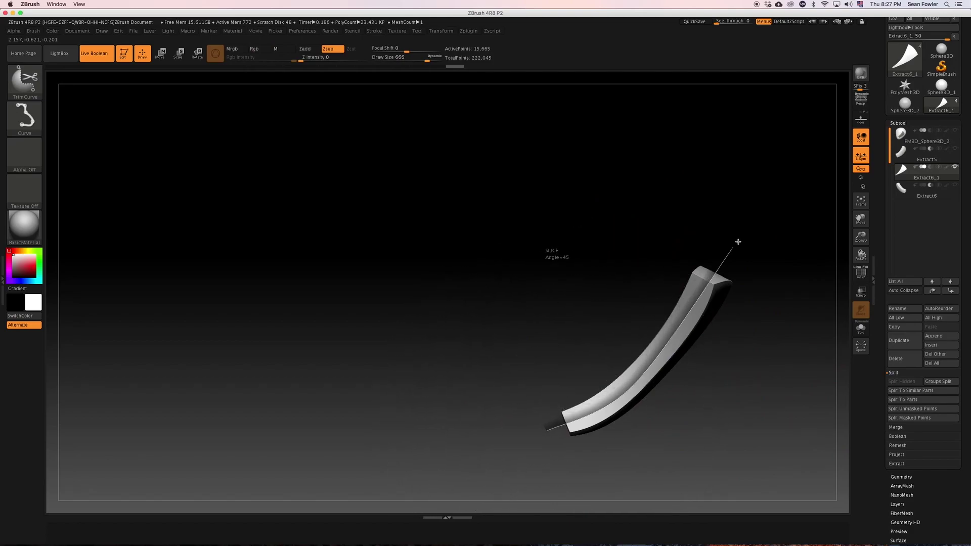
ctrl+shift+drag(730, 241, 730, 241)
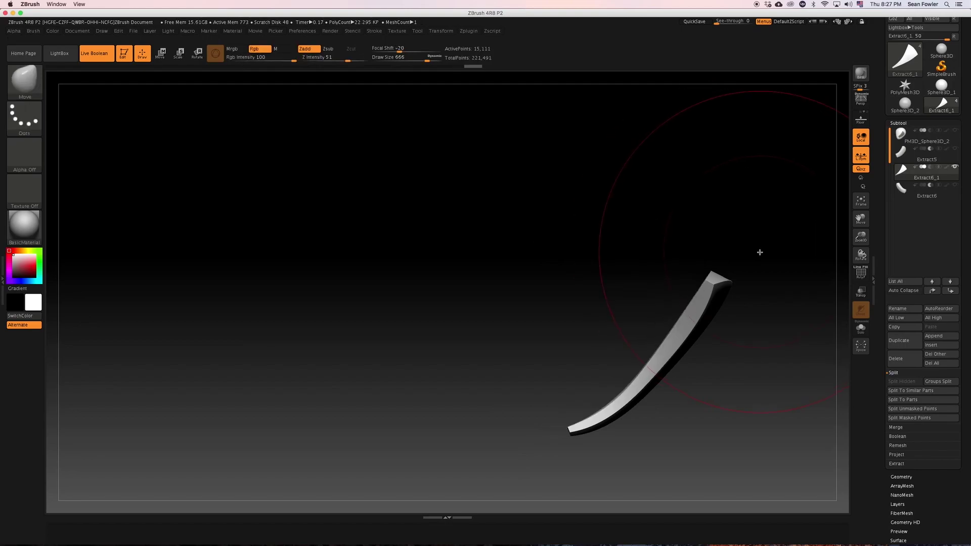
key(ctrl+z)
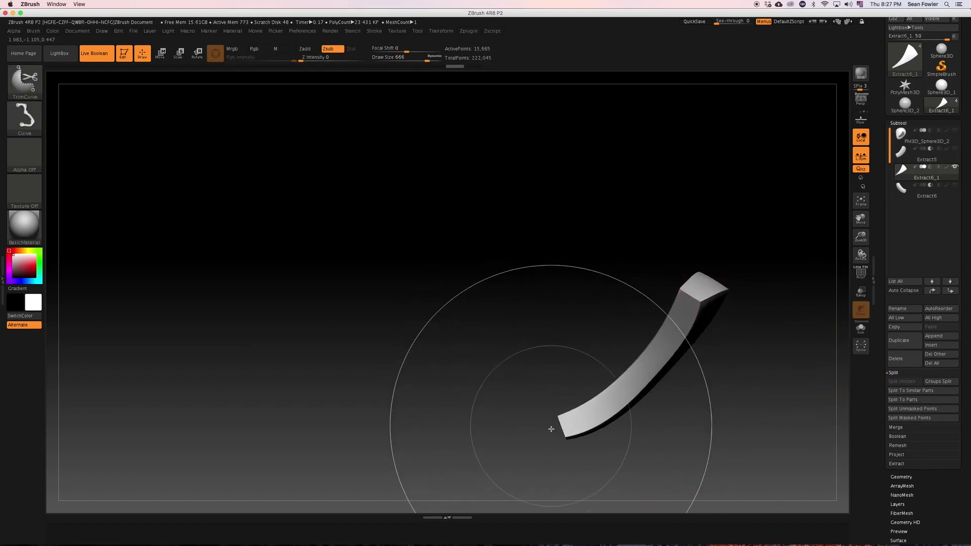
Step: Trim a thinner lengthwise slice off the piece's thickness with TrimCurve, following its curved profile
ctrl+shift+drag(548, 427, 605, 386)
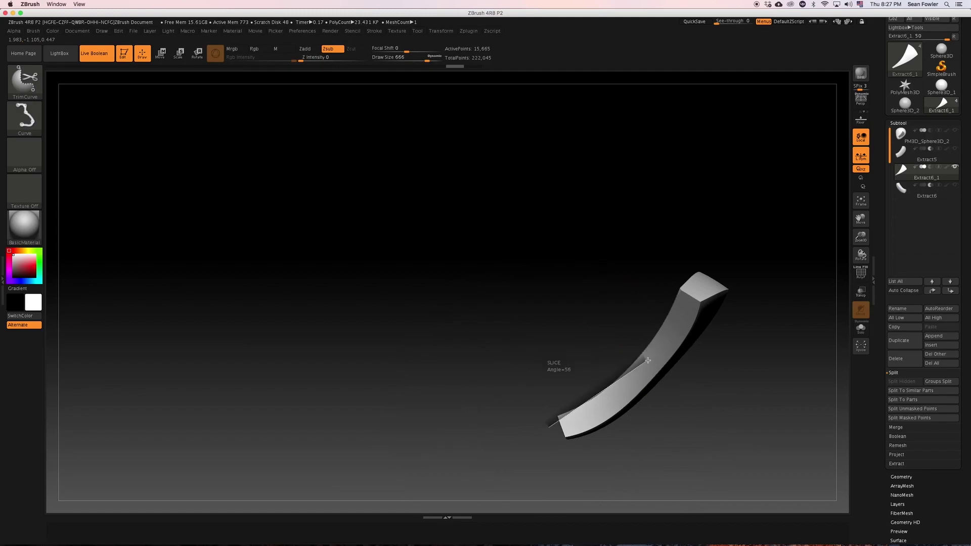
mouse_move(699, 287)
ctrl+shift+mouse_down()
mouse_move(754, 173)
mouse_move(773, 174)
ctrl+shift+mouse_up()
mouse_move(764, 228)
mouse_down()
mouse_move(774, 230)
mouse_move(743, 176)
mouse_up()
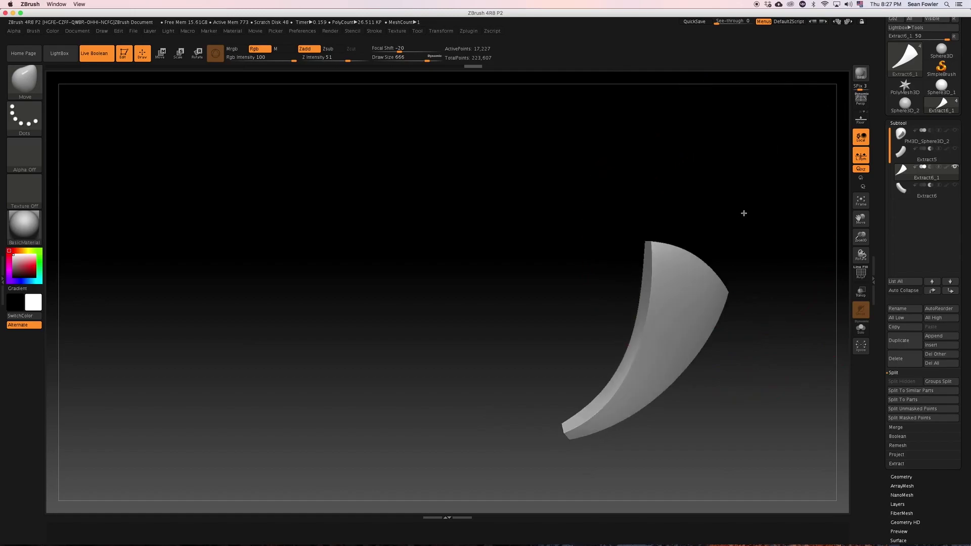
drag(743, 213, 745, 227)
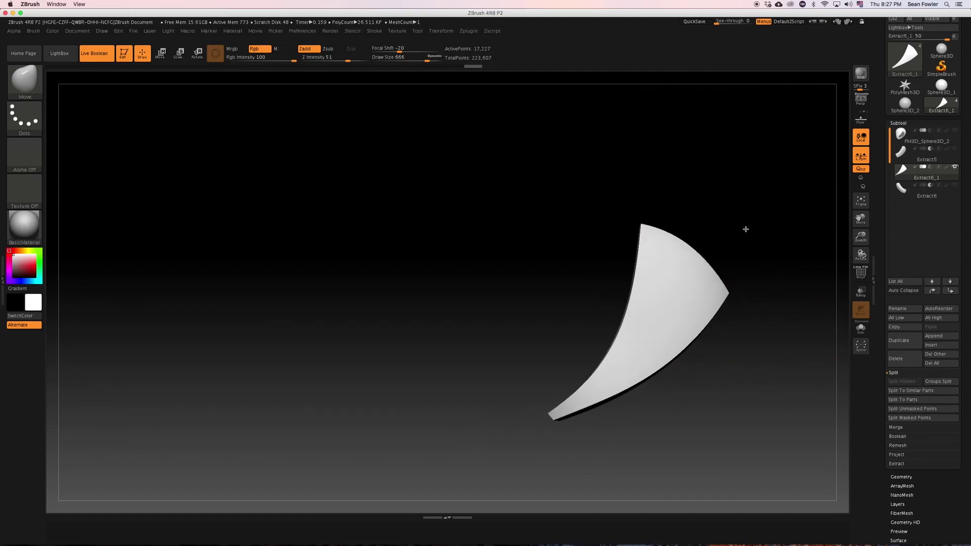
Step: Show the head and Extract6 again, and move Extract6 above Extract6_1 in the subtool order
click(955, 132)
drag(762, 223, 809, 203)
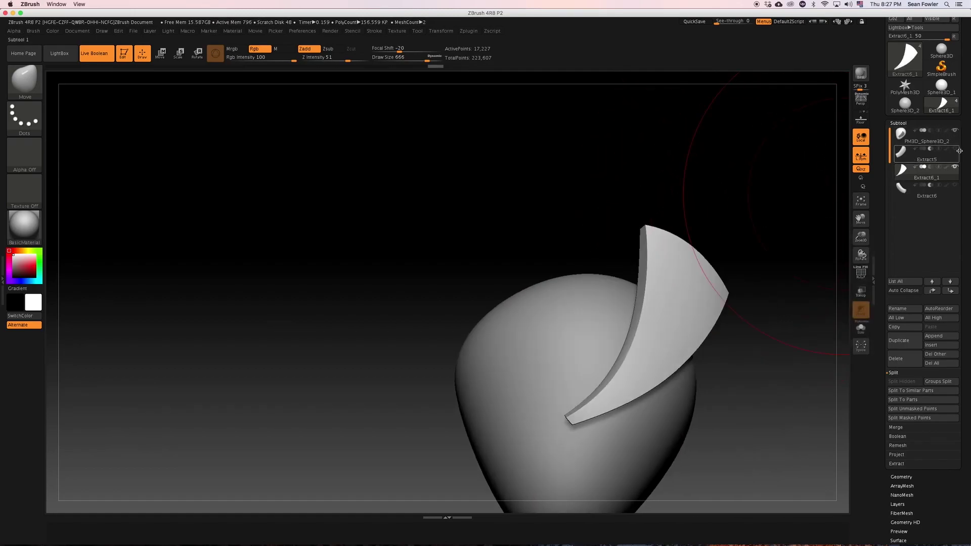
click(955, 185)
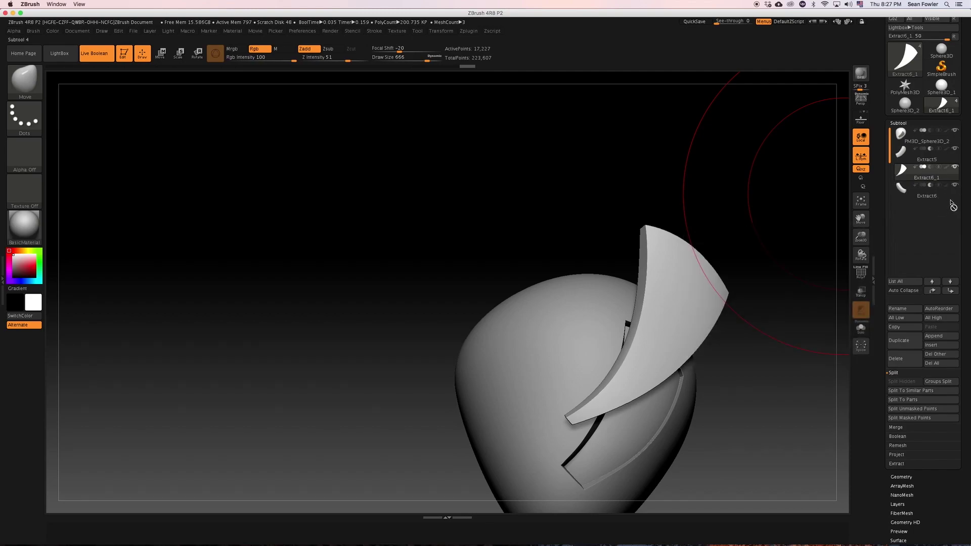
click(903, 193)
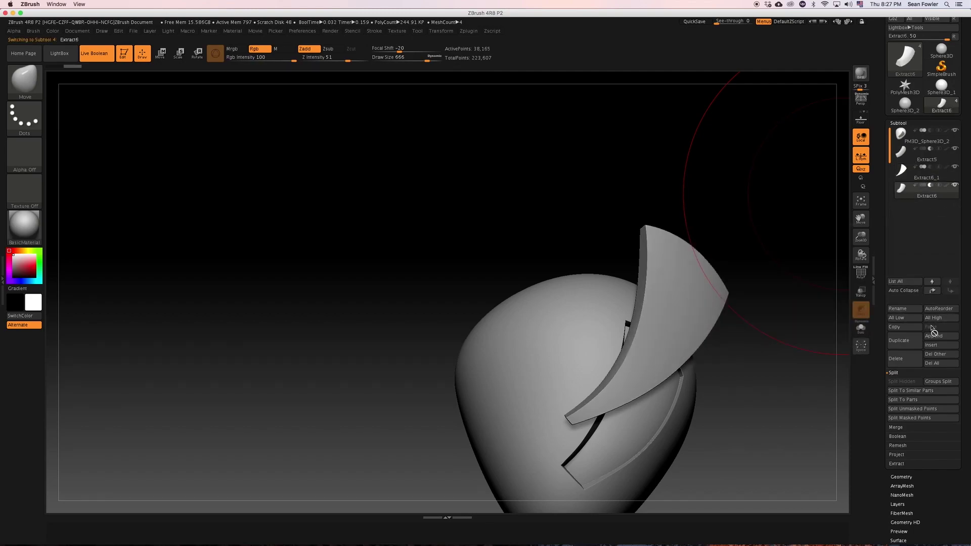
click(930, 292)
drag(793, 262, 817, 268)
Step: Select Extract6_1 and move it sideways against the head so it overlaps the cutout
click(900, 191)
key(w)
drag(765, 292, 783, 300)
drag(618, 359, 447, 341)
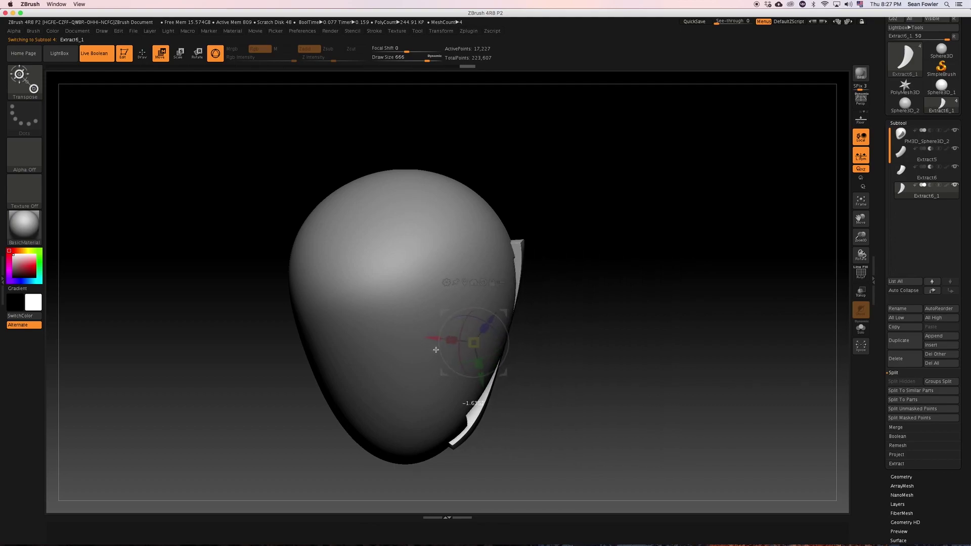
drag(653, 333, 622, 302)
Step: Rotate and reposition the Extract6_1 panel so it sits inside the head's recess
key(r)
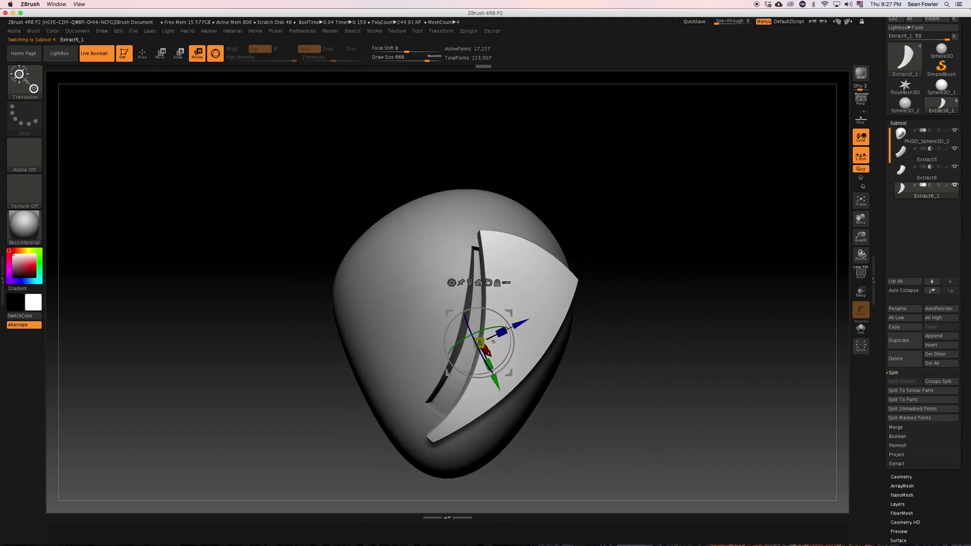
drag(482, 343, 459, 344)
drag(658, 328, 677, 362)
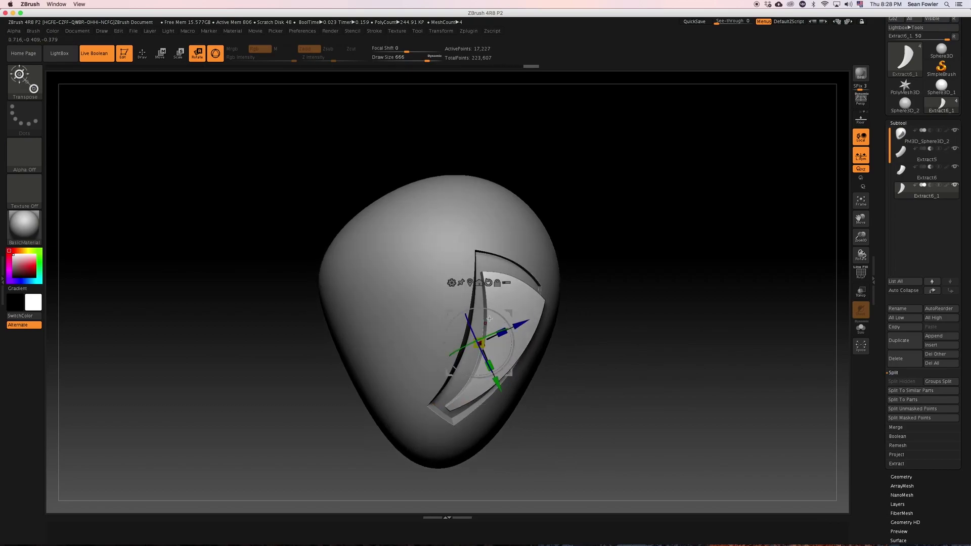
key(w)
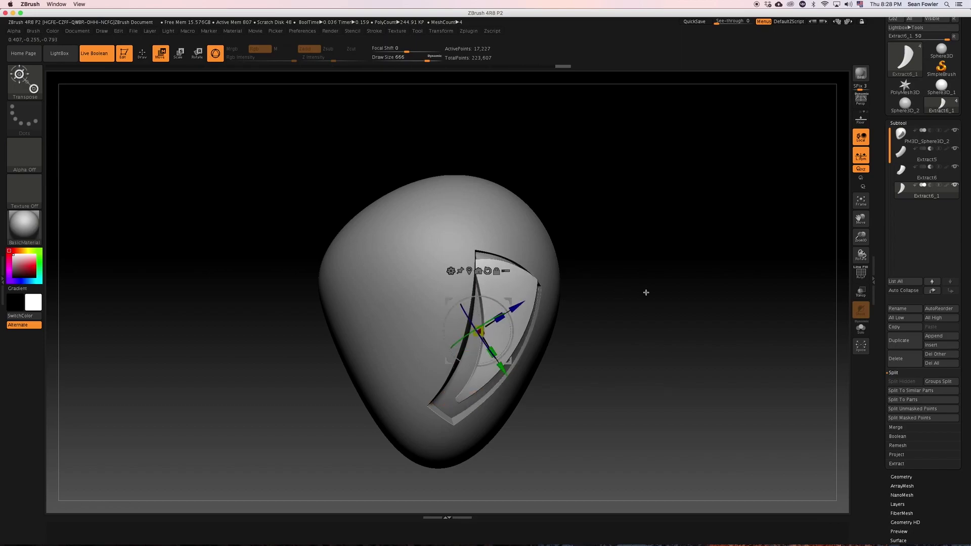
drag(641, 300, 635, 302)
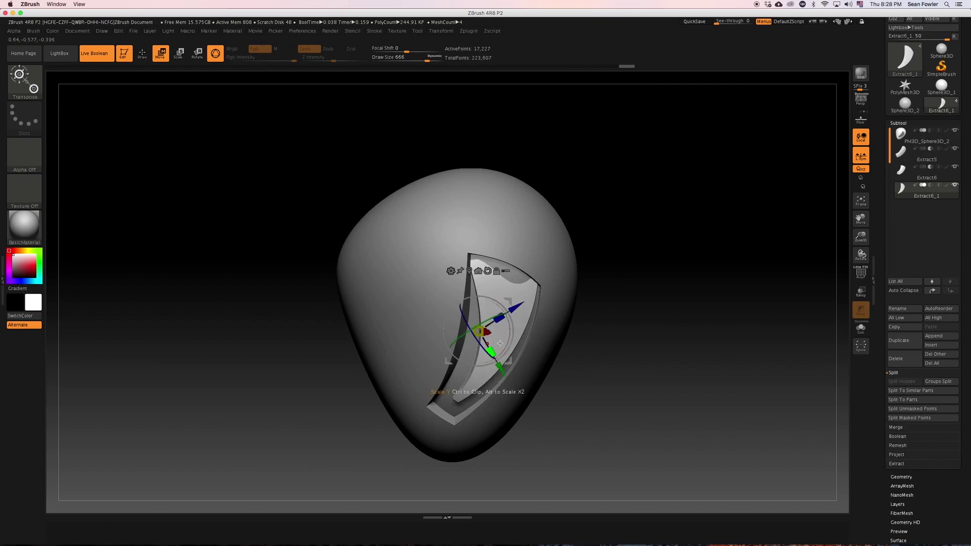
Step: Select Extract5 and slightly move and scale it to adjust the outer outline of the recess
click(899, 157)
drag(644, 308, 649, 312)
drag(560, 372, 486, 327)
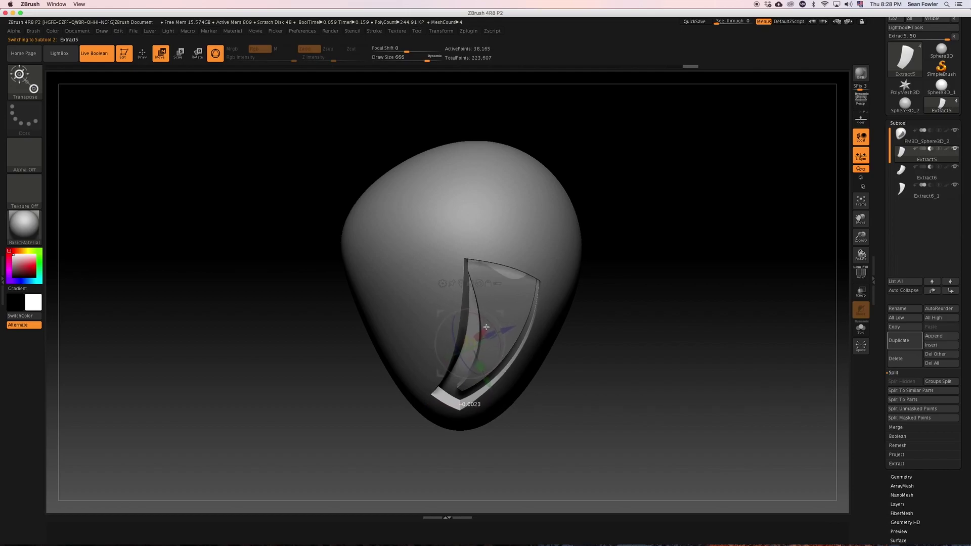
key(e)
mouse_move(482, 341)
mouse_down()
mouse_move(458, 345)
mouse_move(483, 339)
mouse_up()
drag(660, 290, 640, 329)
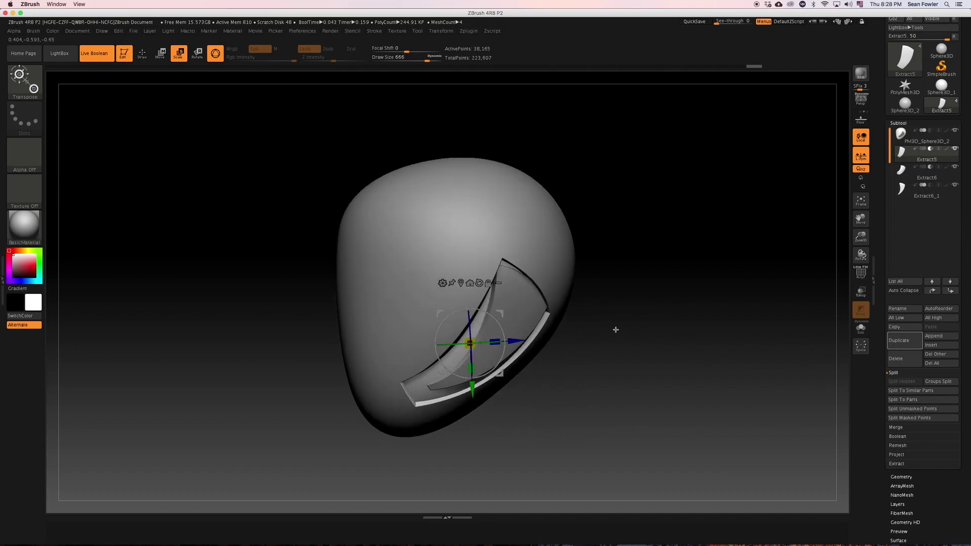
Step: Trim the upper rear end of Extract5 with TrimCurve to bring the recess edge closer to the panel
key(ctrl+shift)
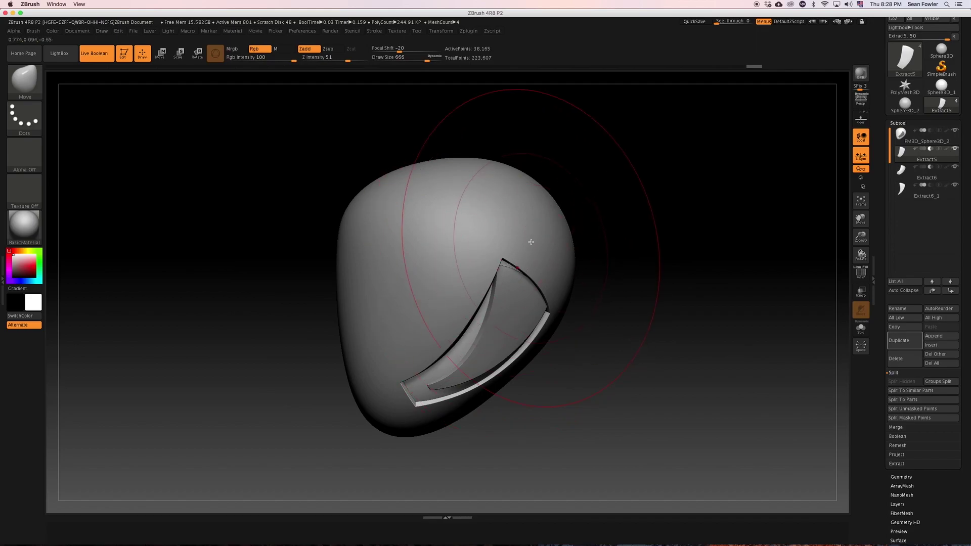
key(ctrl+shift)
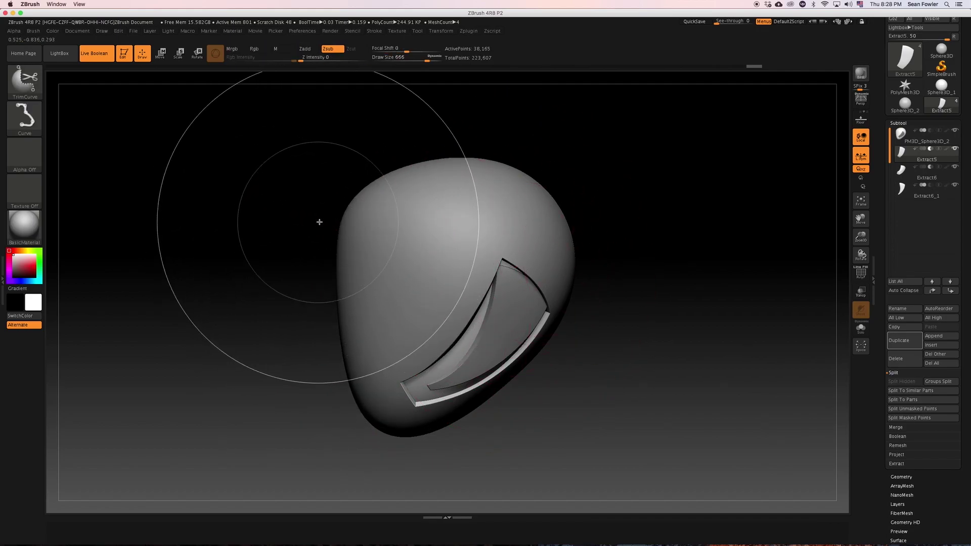
mouse_move(319, 219)
ctrl+shift+mouse_down()
mouse_move(529, 288)
mouse_move(493, 261)
mouse_move(648, 478)
mouse_move(626, 463)
ctrl+shift+mouse_up()
mouse_move(691, 323)
mouse_down()
mouse_move(672, 326)
mouse_move(691, 335)
mouse_move(680, 318)
mouse_up()
mouse_move(272, 336)
ctrl+shift+mouse_down()
mouse_move(455, 278)
mouse_move(625, 254)
ctrl+shift+mouse_up()
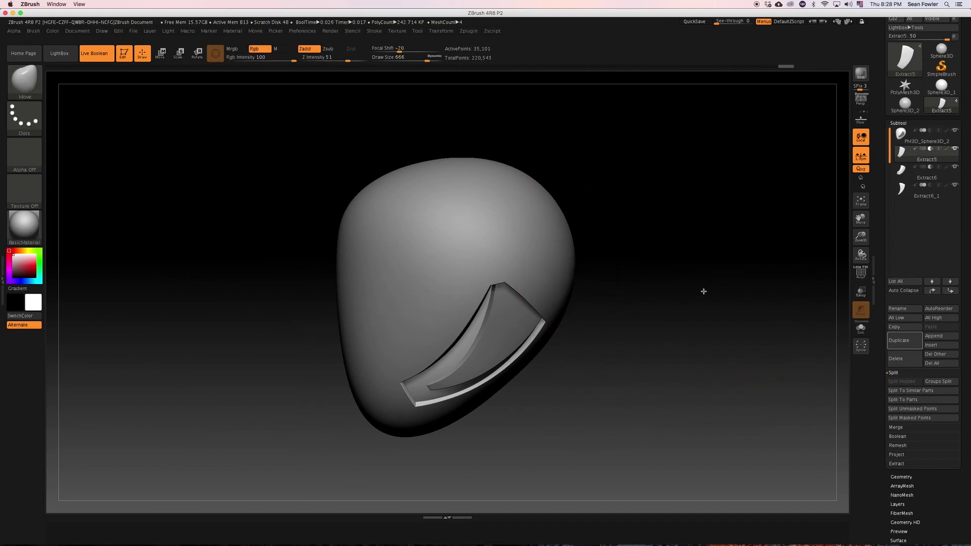
Step: Try trimming the lower rear corner of Extract5 with TrimCurve, and undo that trim
drag(703, 292, 620, 288)
mouse_move(600, 170)
ctrl+shift+mouse_down()
mouse_move(581, 191)
mouse_move(542, 362)
mouse_move(536, 335)
mouse_move(548, 315)
mouse_move(567, 462)
ctrl+shift+mouse_up()
mouse_move(600, 420)
mouse_down()
mouse_move(614, 411)
mouse_move(605, 390)
mouse_up()
key(ctrl)
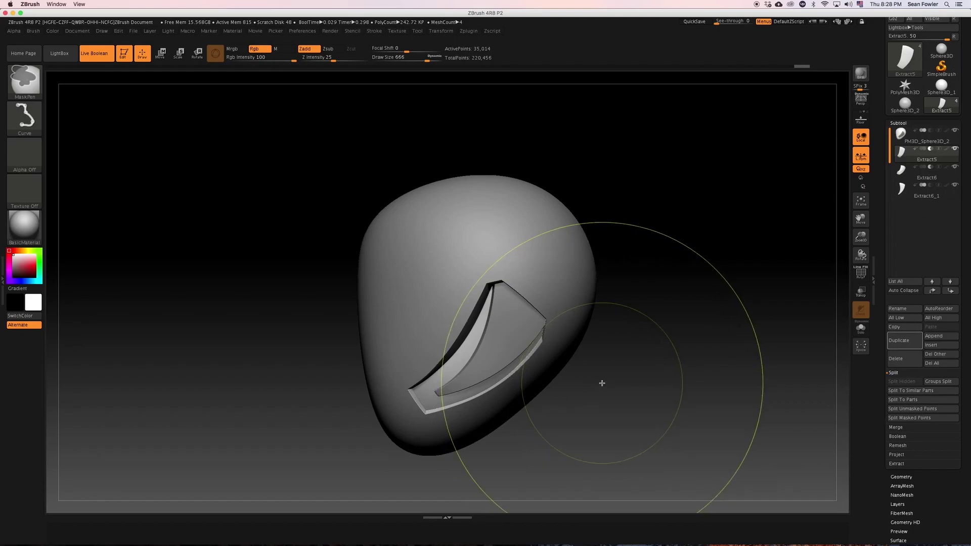
key(ctrl+z)
Step: Select the Extract6 subtool and delete it, confirming the deletion
drag(667, 292, 668, 287)
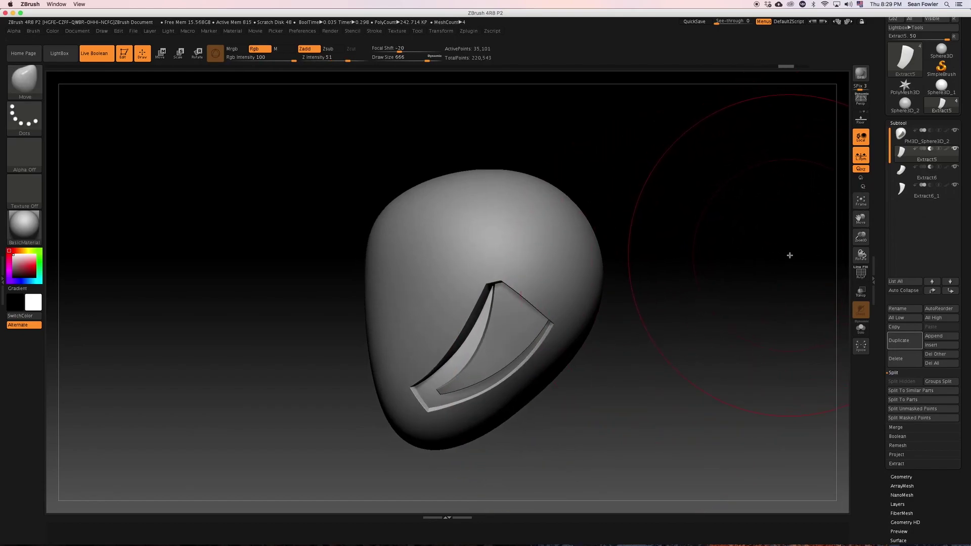
drag(789, 256, 704, 281)
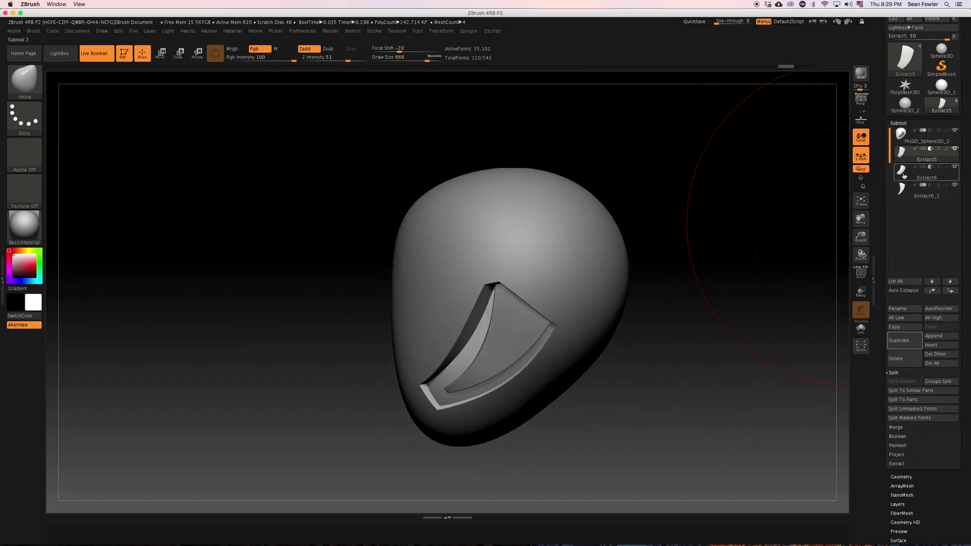
mouse_move(903, 176)
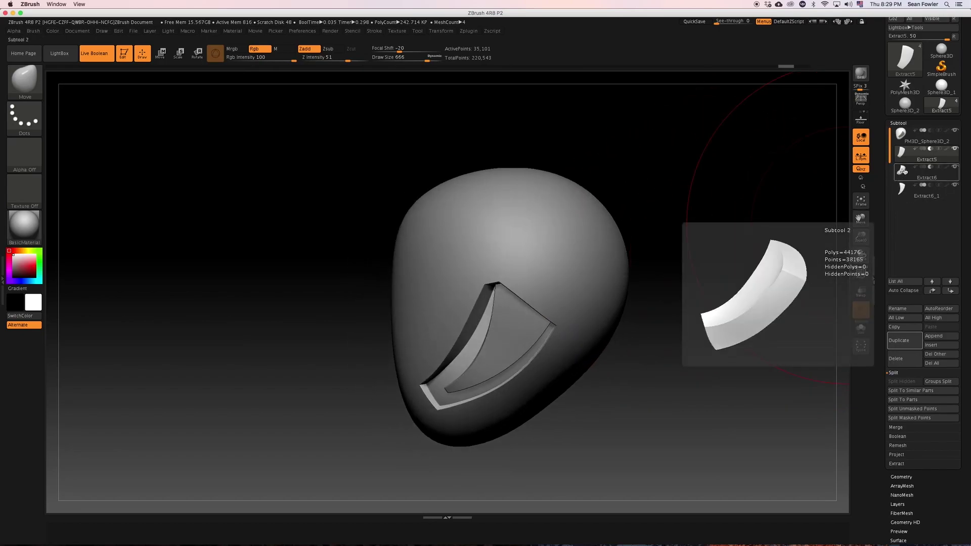
click(904, 173)
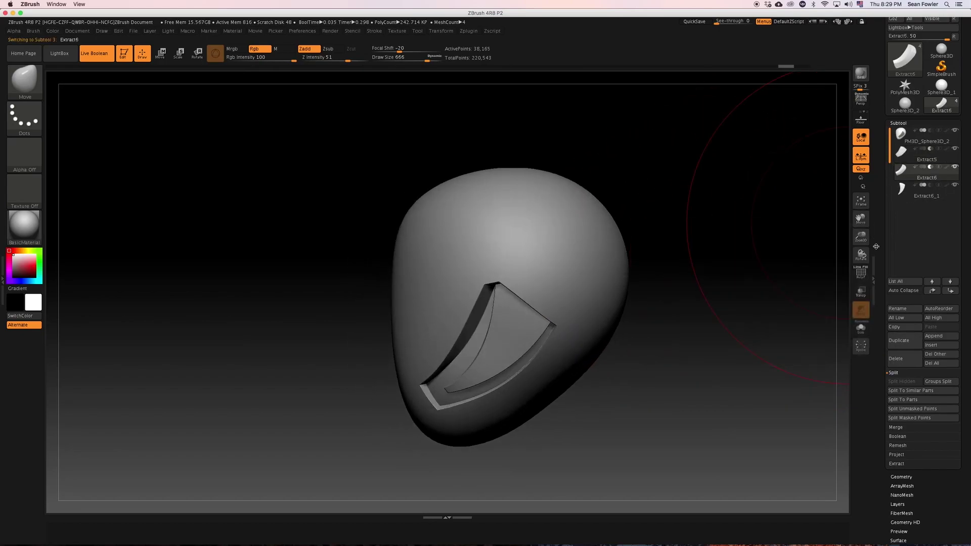
click(892, 367)
click(791, 374)
drag(728, 323, 882, 190)
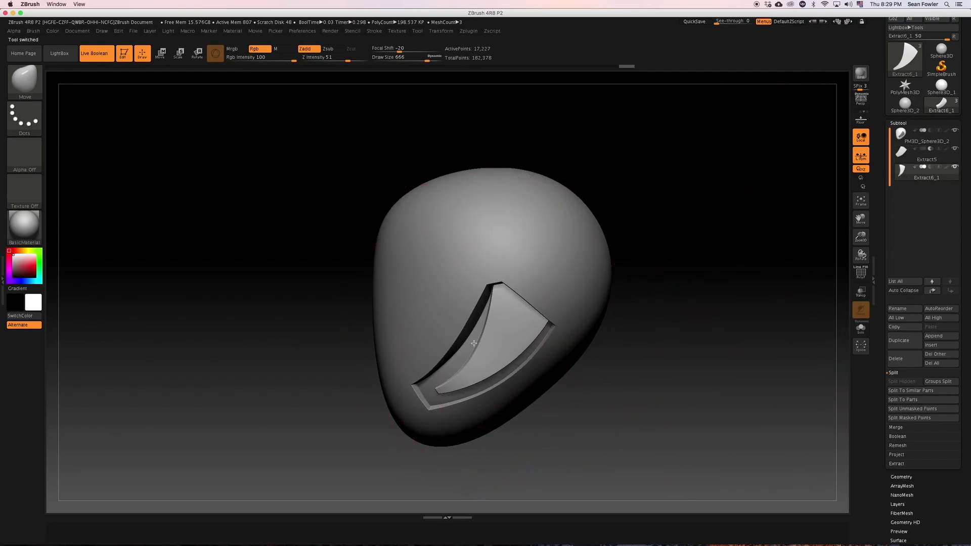
Step: Pull the Extract6_1 panel's concave edge and front tip outward with the Move brush to fill more of the recess
mouse_move(474, 344)
mouse_down()
mouse_move(474, 373)
mouse_move(445, 392)
mouse_up()
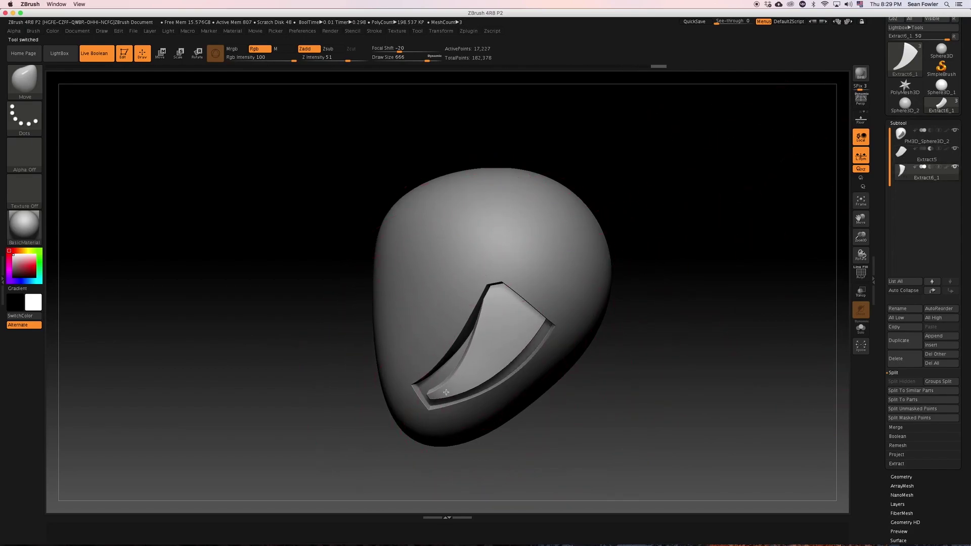
mouse_move(491, 328)
mouse_down()
mouse_move(501, 332)
mouse_move(512, 316)
mouse_up()
mouse_move(675, 331)
mouse_down()
mouse_move(570, 340)
mouse_move(526, 325)
mouse_up()
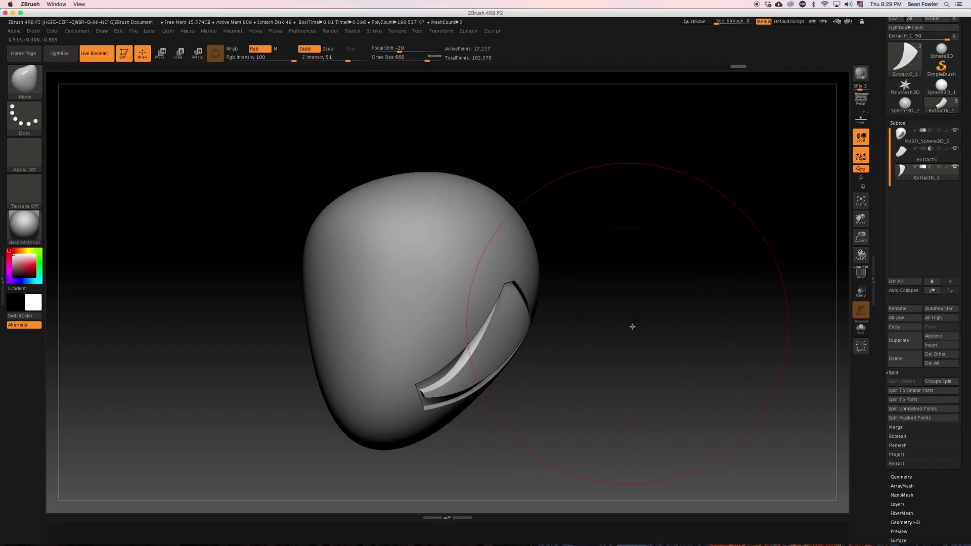
drag(630, 325, 533, 326)
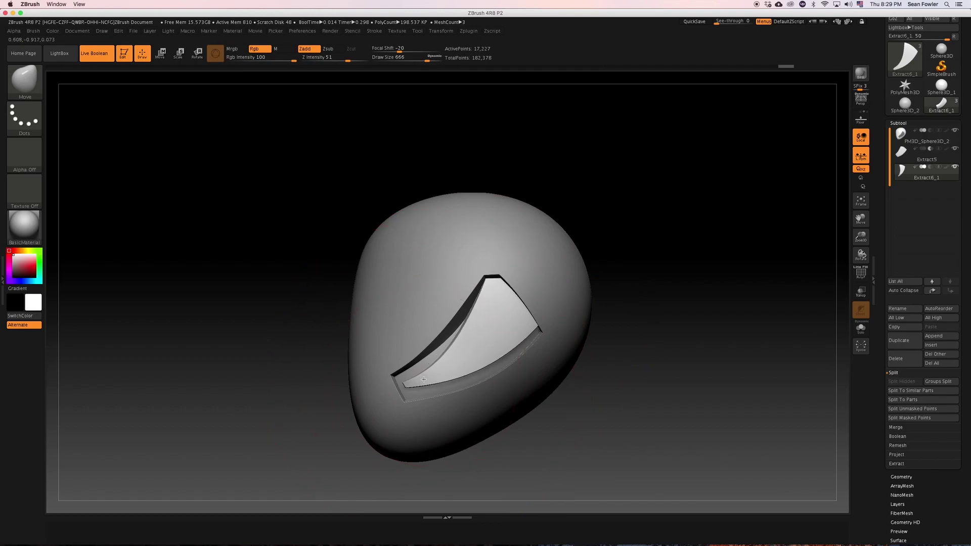
Step: Try trimming a strip off the Extract6_1 panel's lower edge with TrimCurve, and undo that trim
key(ctrl+shift)
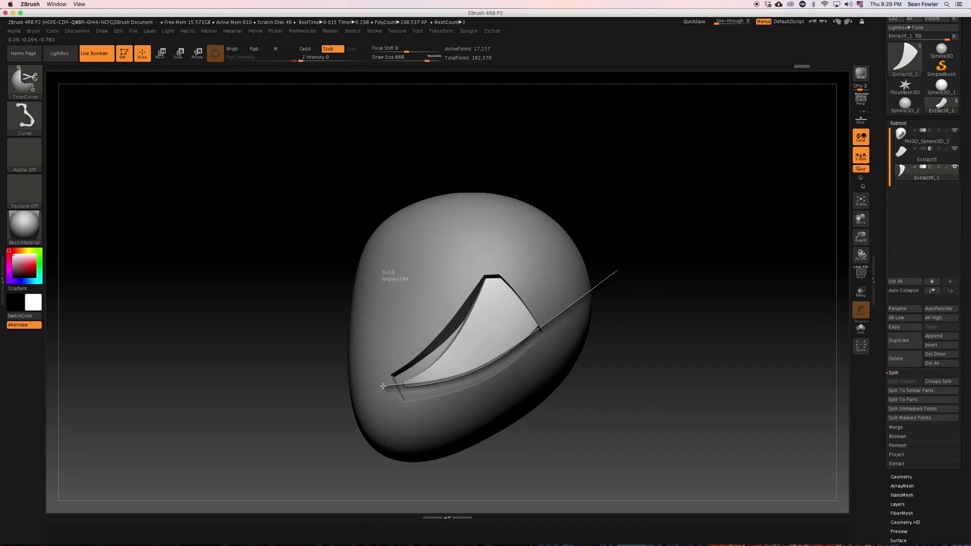
drag(238, 427, 318, 419)
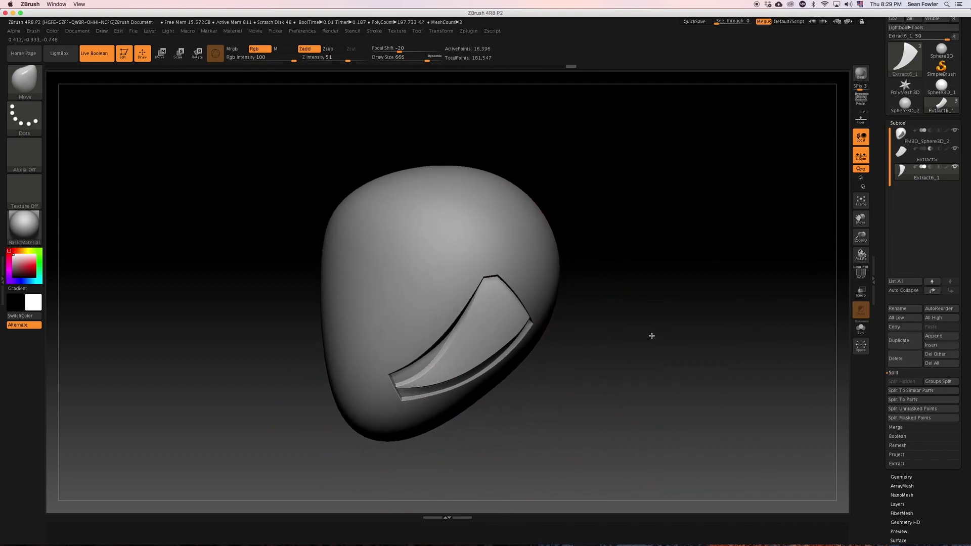
drag(640, 312, 628, 304)
key(ctrl)
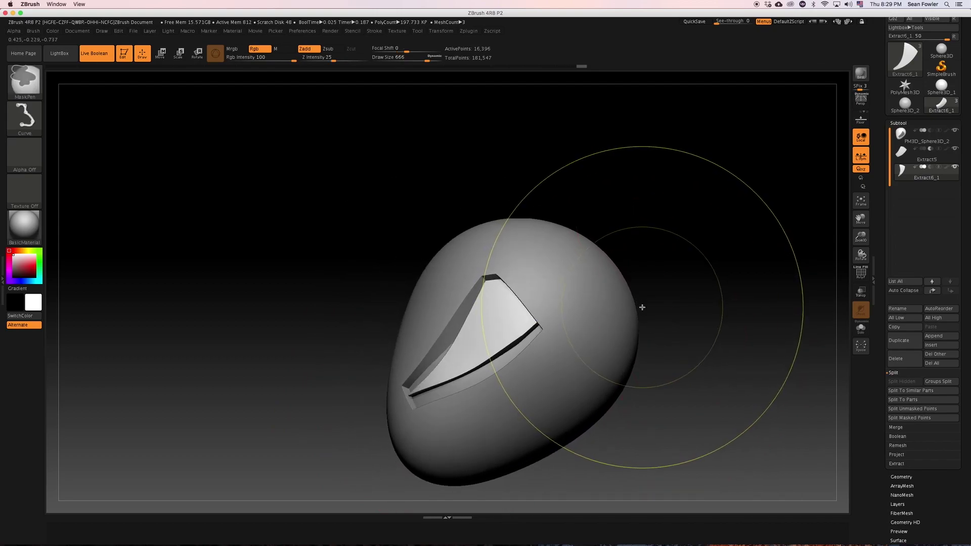
Step: Turn on the transparent ghost display to show the panel and cutout outline through the head
drag(670, 303, 669, 324)
click(861, 291)
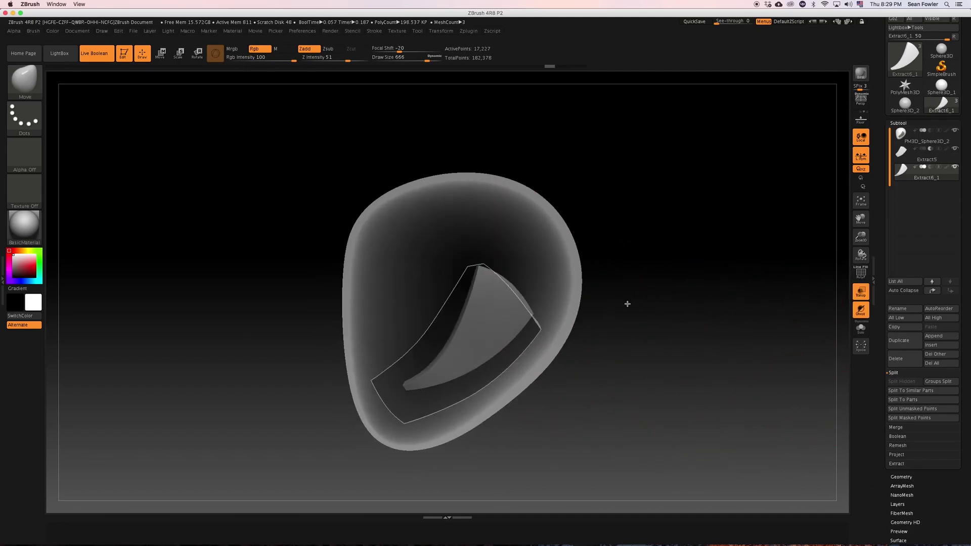
Step: Trim the Extract6_1 panel's lower edge back from the cutout outline with TrimCurve cuts
drag(634, 301, 624, 299)
key(ctrl+shift)
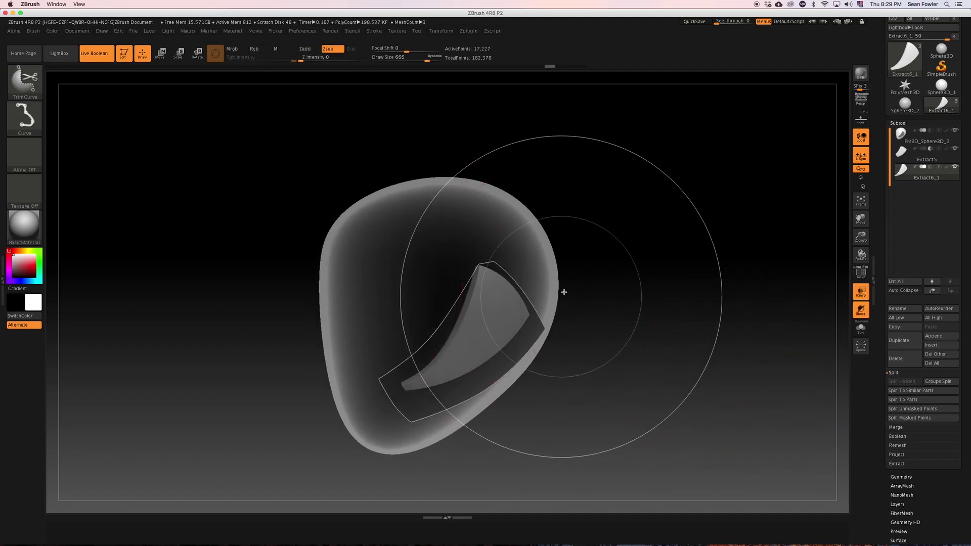
ctrl+shift+drag(564, 269, 510, 326)
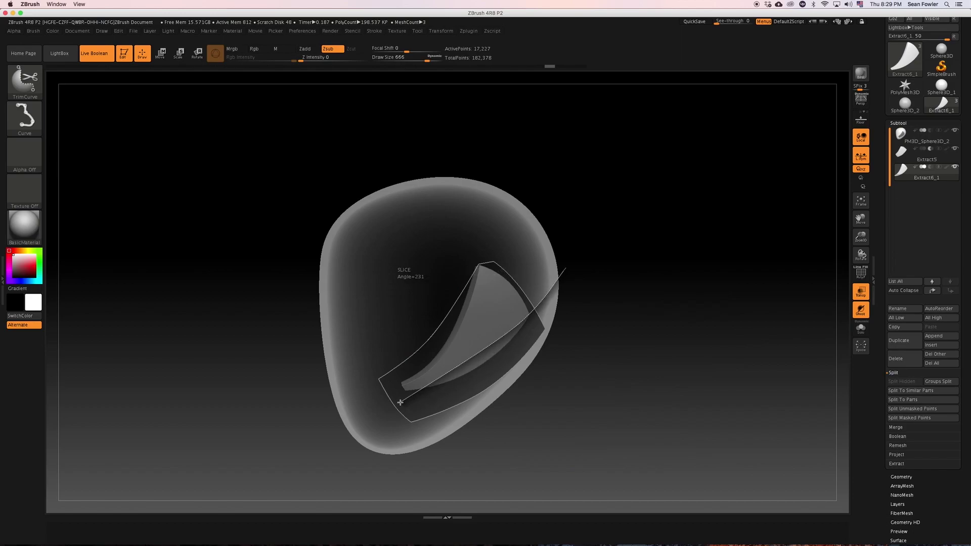
ctrl+shift+drag(496, 355, 494, 356)
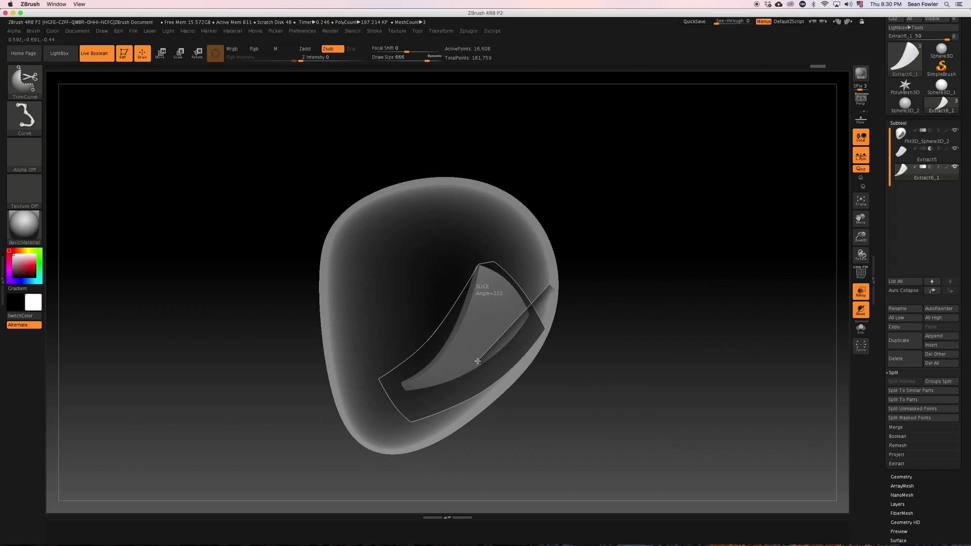
ctrl+shift+drag(479, 361, 318, 423)
Step: Trim the panel's concave upper edge to sharpen its front taper with TrimCurve, and turn off the transparent display
mouse_move(647, 356)
mouse_down()
mouse_move(642, 341)
mouse_move(639, 364)
mouse_up()
ctrl+shift+drag(496, 202, 475, 418)
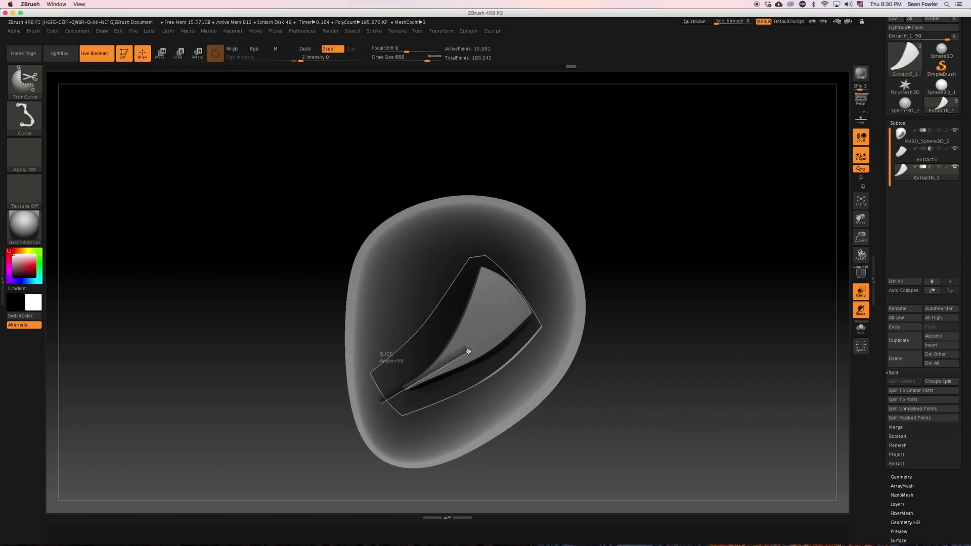
ctrl+shift+drag(464, 337, 525, 161)
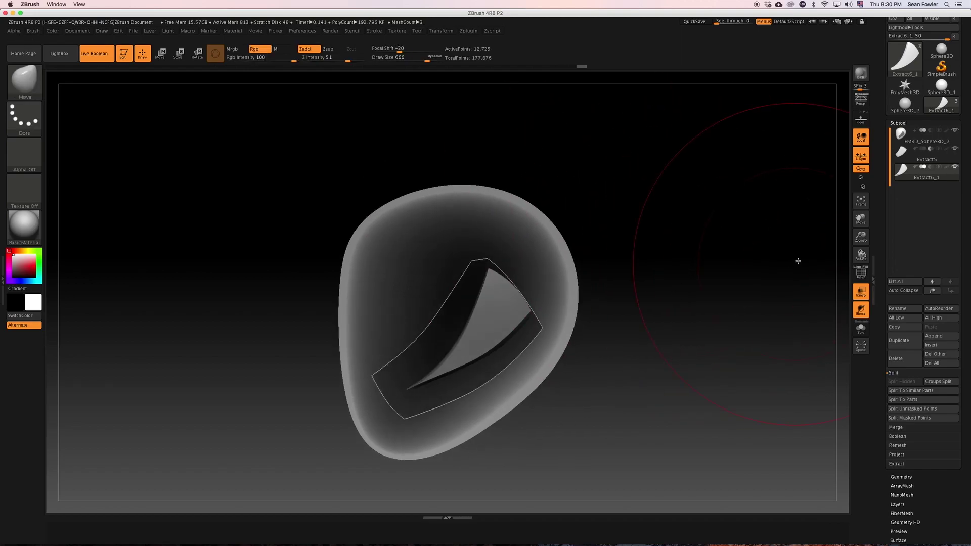
click(860, 291)
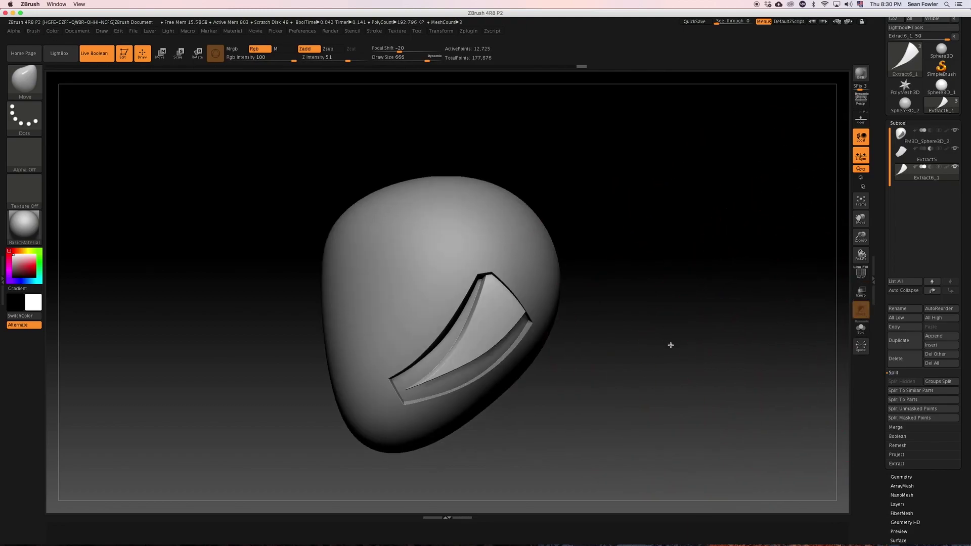
Step: Pull the panel's lower edge and front tip toward the recess walls with the Move brush, reducing its Draw Size to 422
drag(659, 340, 593, 344)
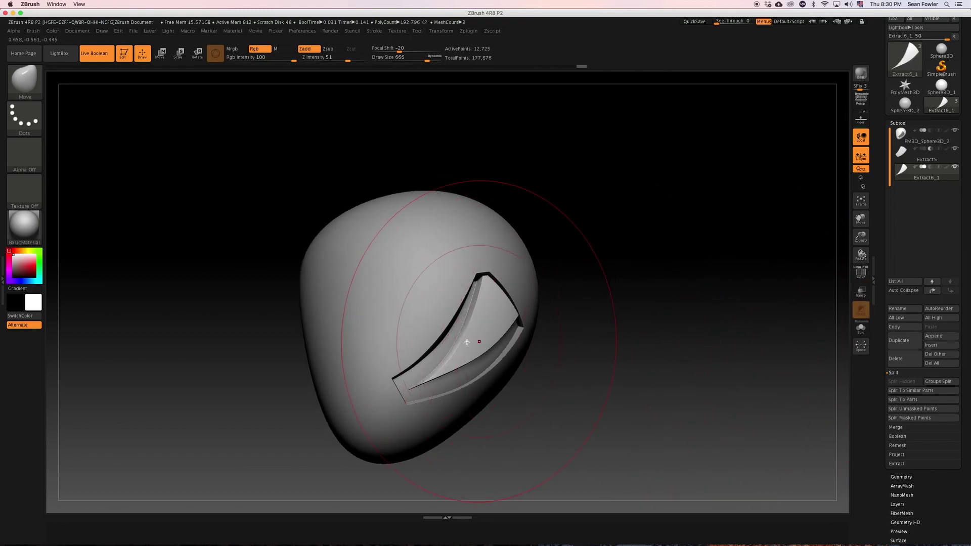
drag(598, 386, 587, 409)
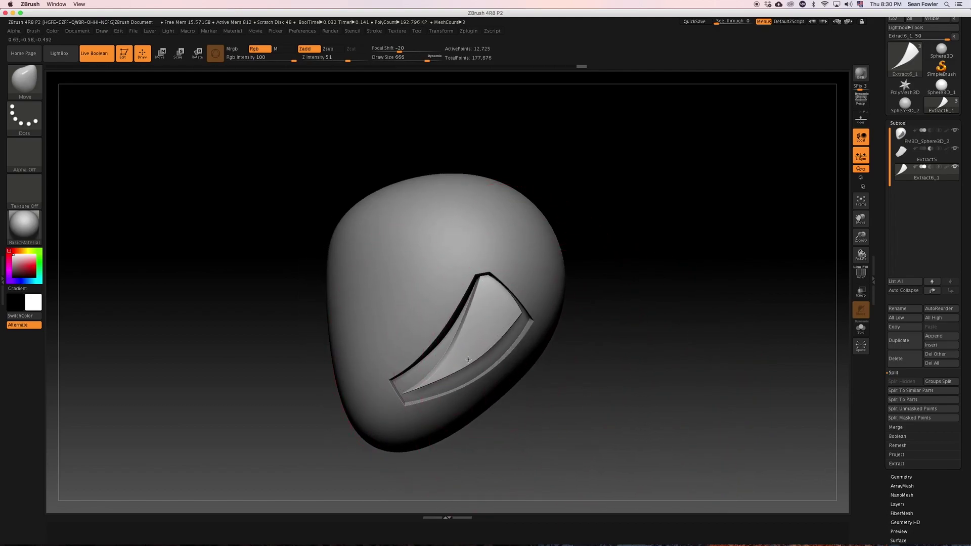
drag(461, 368, 456, 374)
key(space)
drag(500, 334, 484, 333)
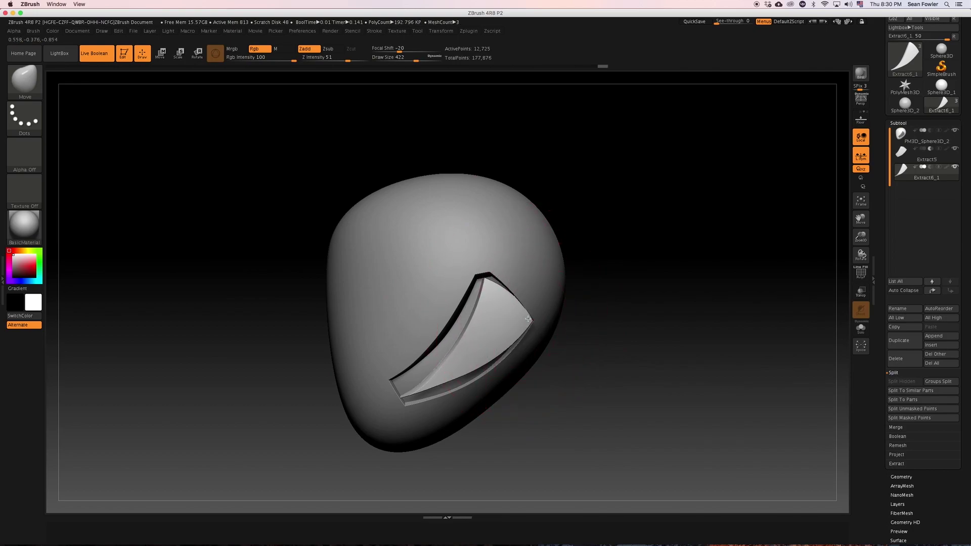
Step: Nudge the panel's upper rear edge and rear corner to follow the recess with the Move brush, reducing Draw Size to 324
drag(501, 289, 510, 278)
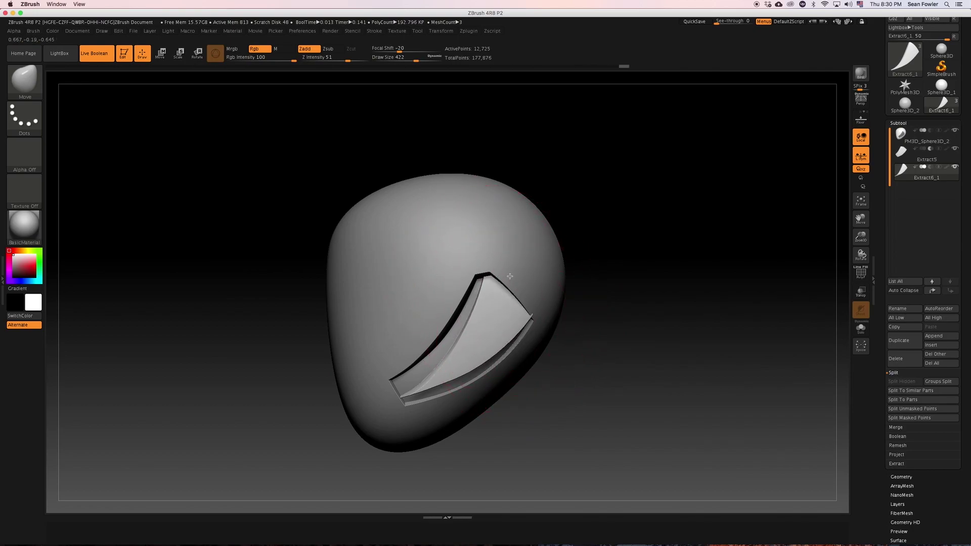
drag(528, 315, 530, 317)
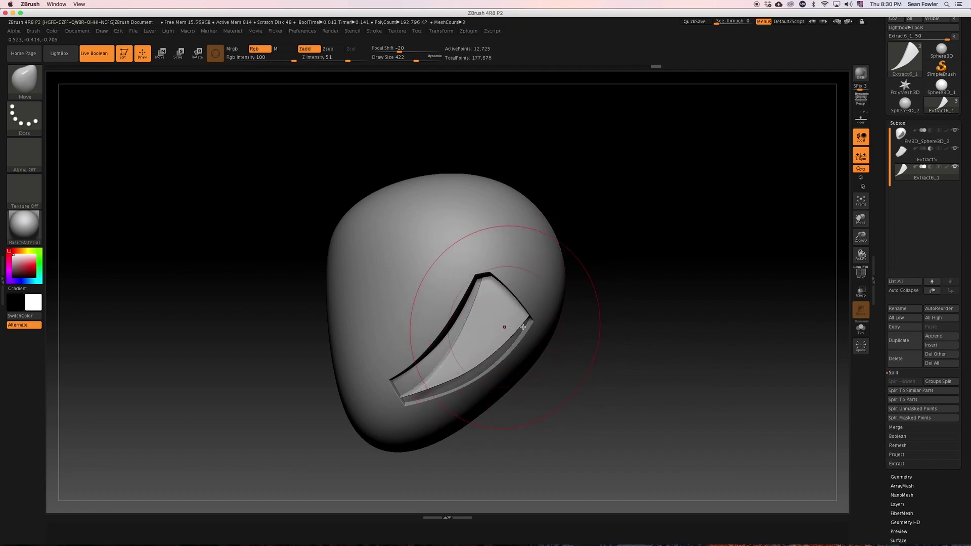
mouse_move(656, 353)
mouse_down()
mouse_move(644, 323)
mouse_move(659, 357)
mouse_move(652, 363)
mouse_up()
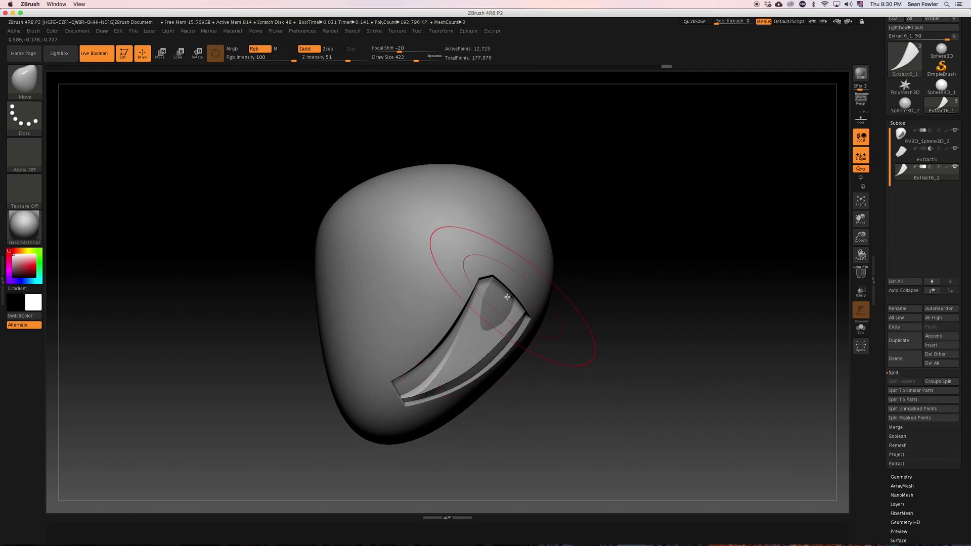
mouse_move(594, 349)
mouse_down()
mouse_move(598, 296)
mouse_move(552, 311)
mouse_up()
drag(497, 279, 491, 294)
key(space)
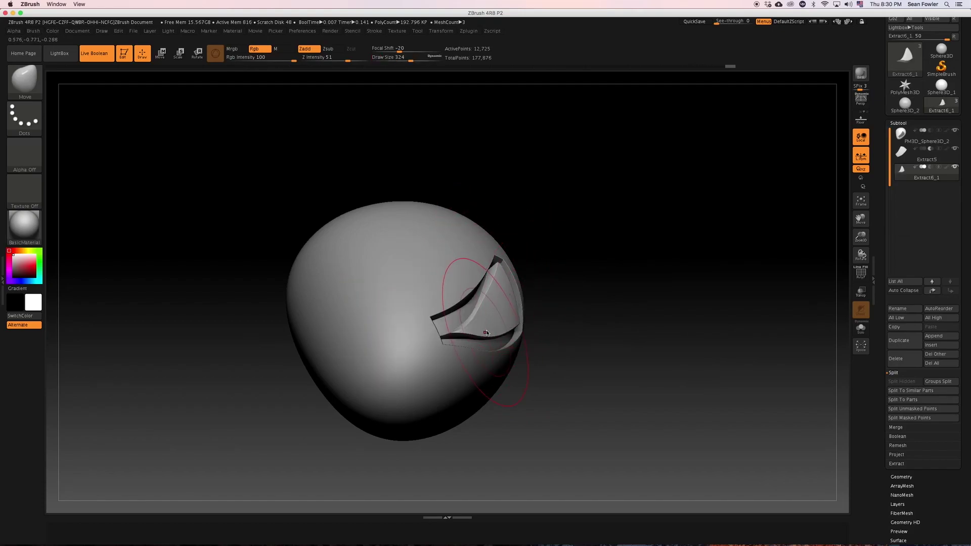
Step: Cut off the panel's thin front tip with TrimCurve so it ends short of the recess's front wall
mouse_move(627, 303)
mouse_down()
mouse_move(624, 347)
mouse_move(531, 340)
mouse_up()
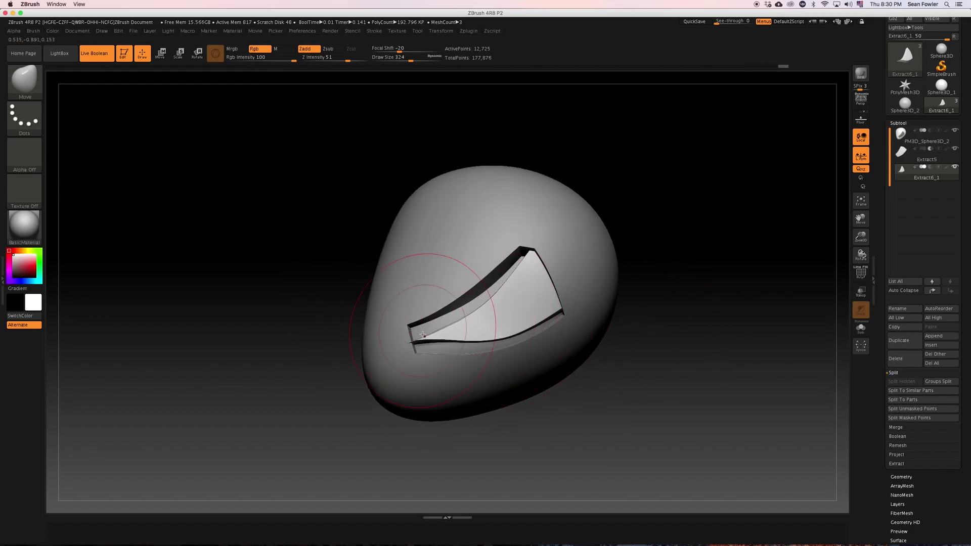
mouse_move(392, 455)
mouse_down()
mouse_move(474, 423)
mouse_move(378, 292)
mouse_up()
drag(607, 392, 648, 386)
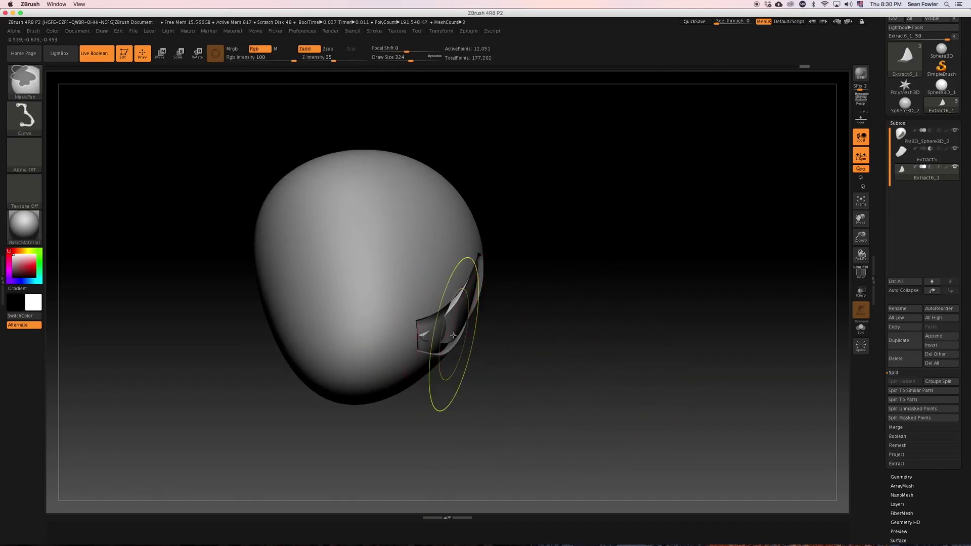
drag(589, 362, 491, 304)
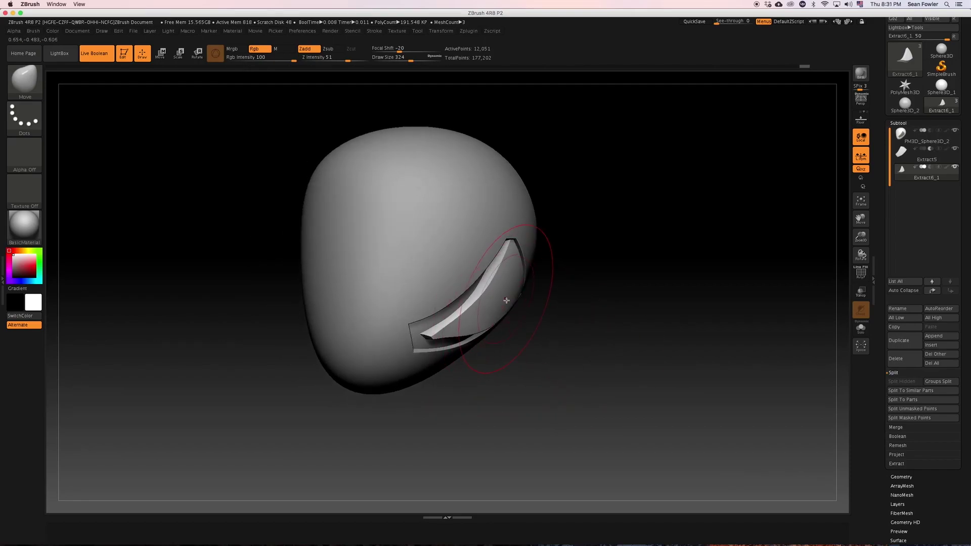
Step: Adjust how deep the panel body sits in the recess with the Move brush at Draw Size 468
key(space)
drag(496, 305, 504, 305)
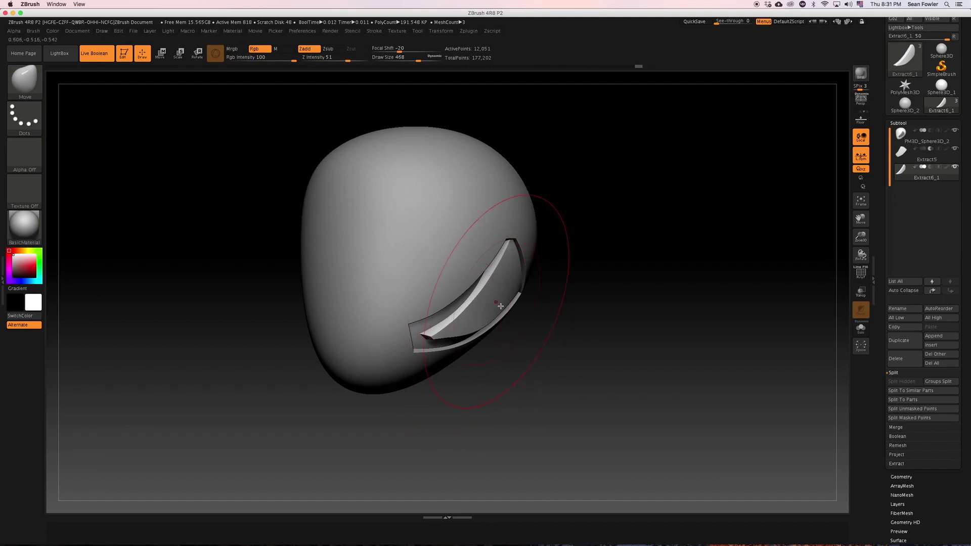
drag(607, 315, 530, 325)
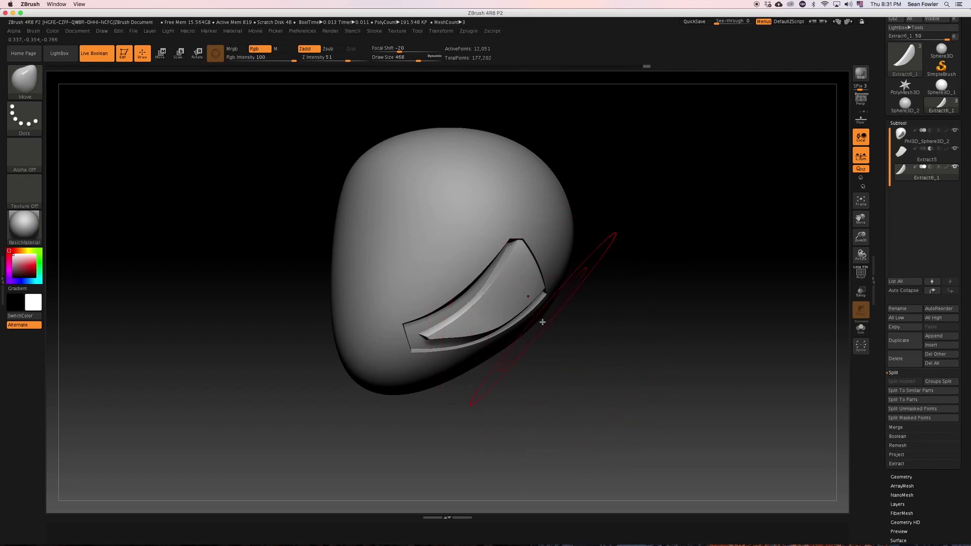
drag(587, 368, 490, 338)
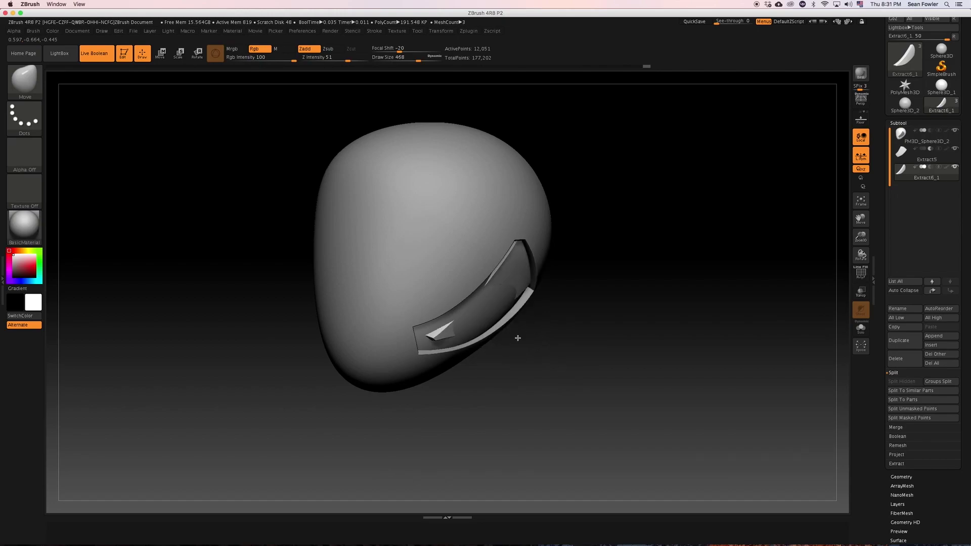
drag(610, 336, 566, 314)
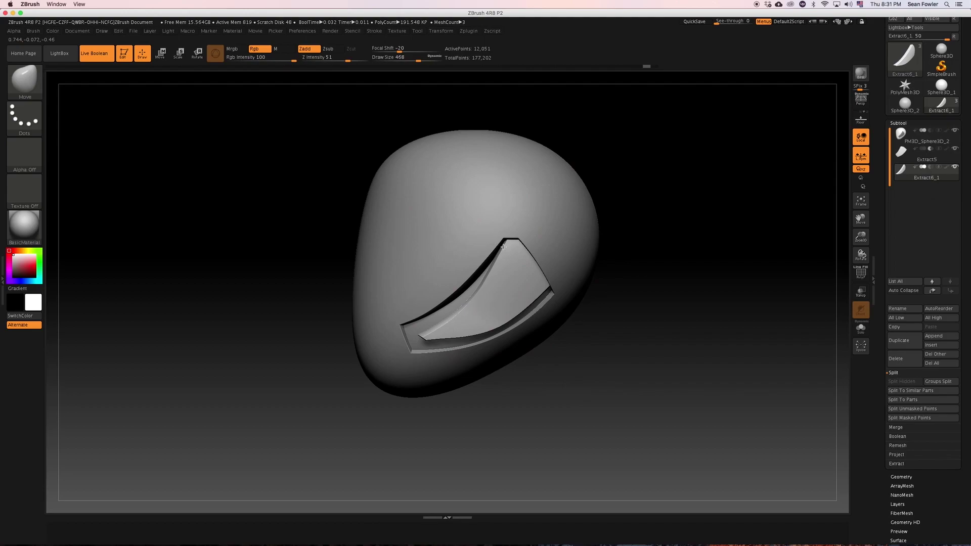
Step: Stretch the panel's front tip toward the recess's front end and refine its surface against the head with the Move brush
drag(609, 345, 652, 347)
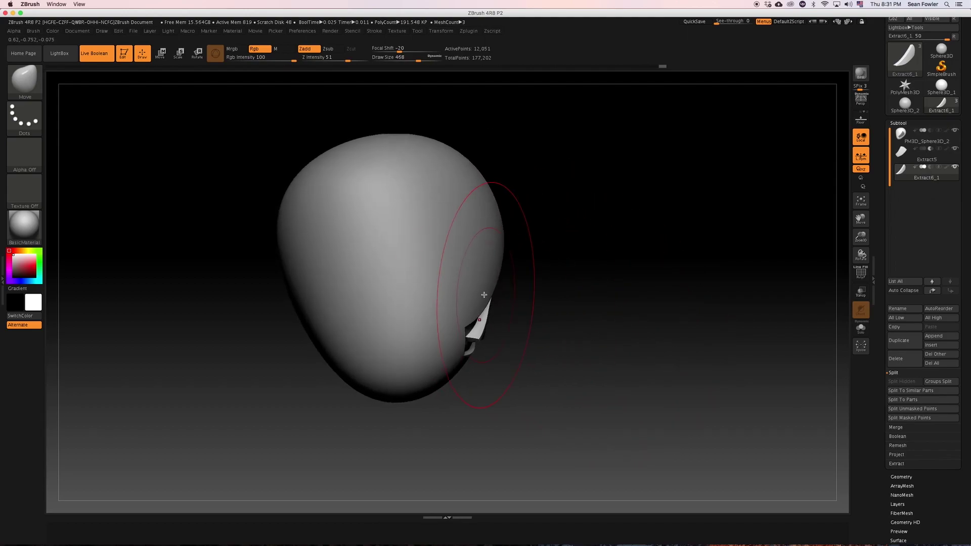
drag(654, 325, 605, 319)
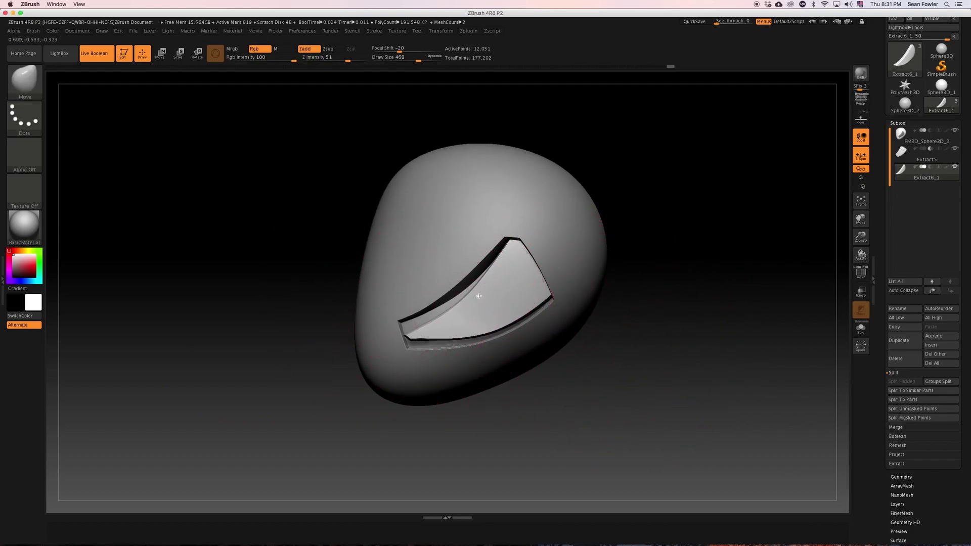
drag(618, 350, 683, 360)
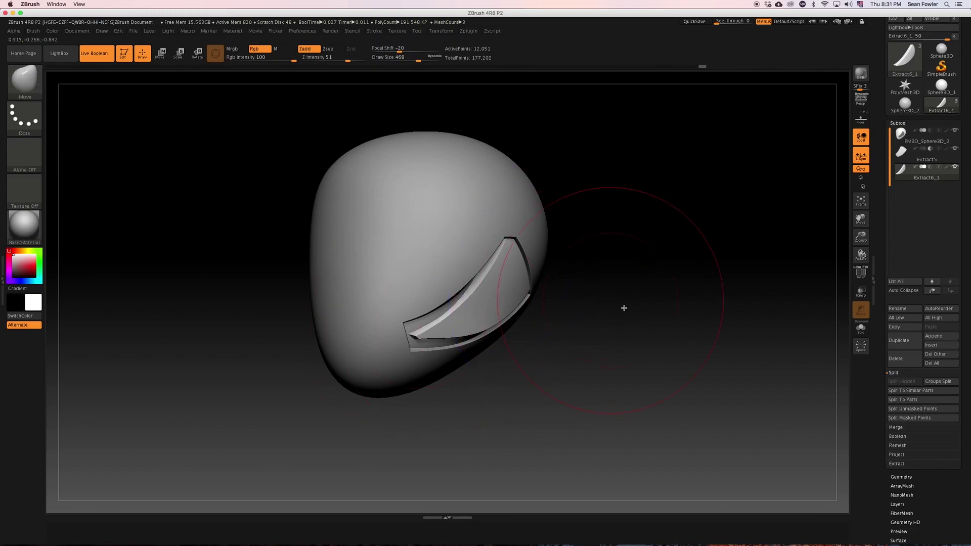
mouse_move(623, 307)
mouse_down()
mouse_move(605, 312)
mouse_move(620, 320)
mouse_up()
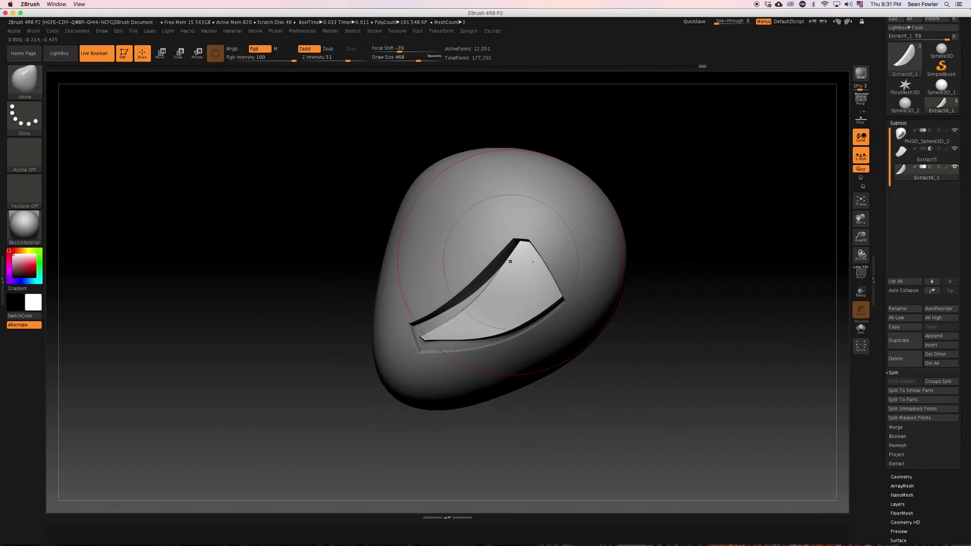
drag(687, 302, 639, 329)
Step: Duplicate the Extract6_1 panel subtool and open the Deformation settings for the copy
click(898, 341)
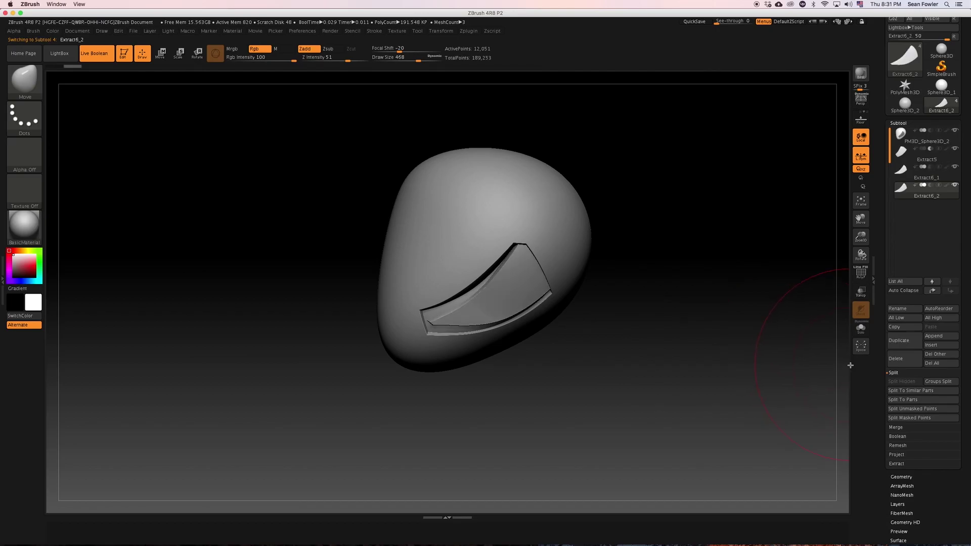
scroll(895, 419, down, 5)
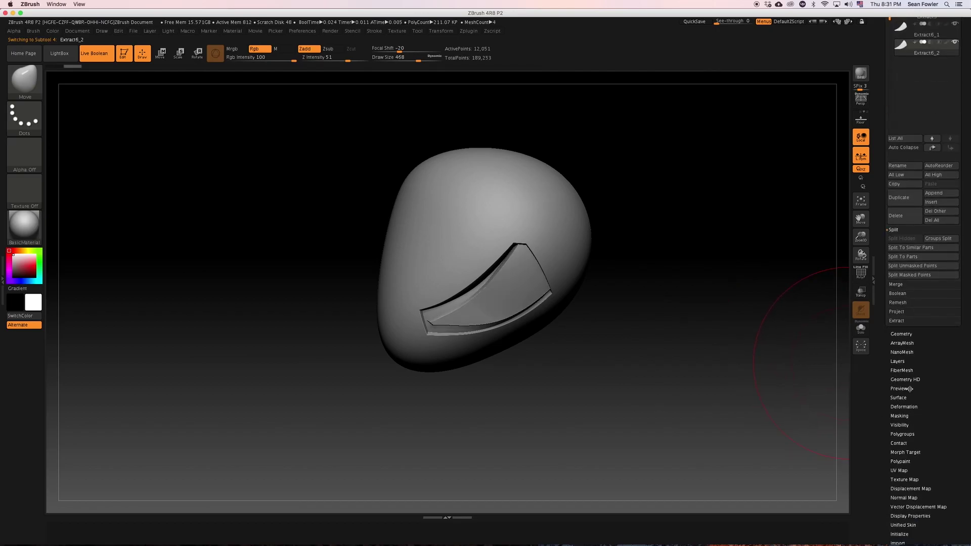
click(914, 406)
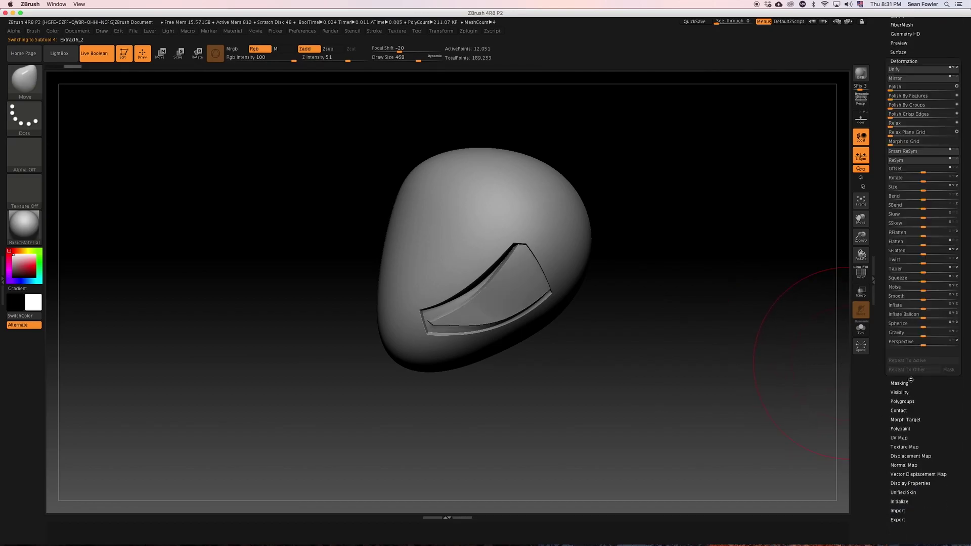
drag(748, 169, 756, 192)
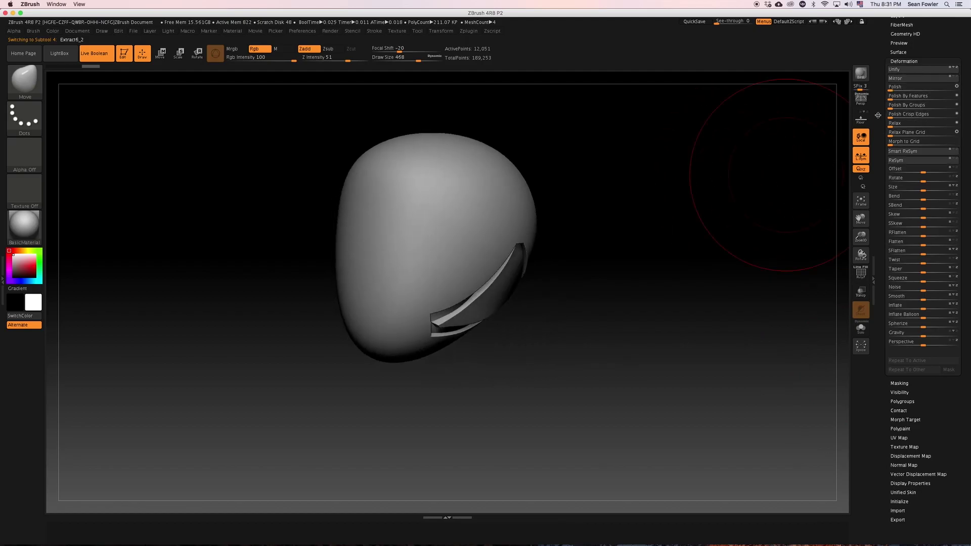
Step: Select the Extract5 cutout subtool and duplicate it
drag(880, 116, 869, 195)
click(899, 175)
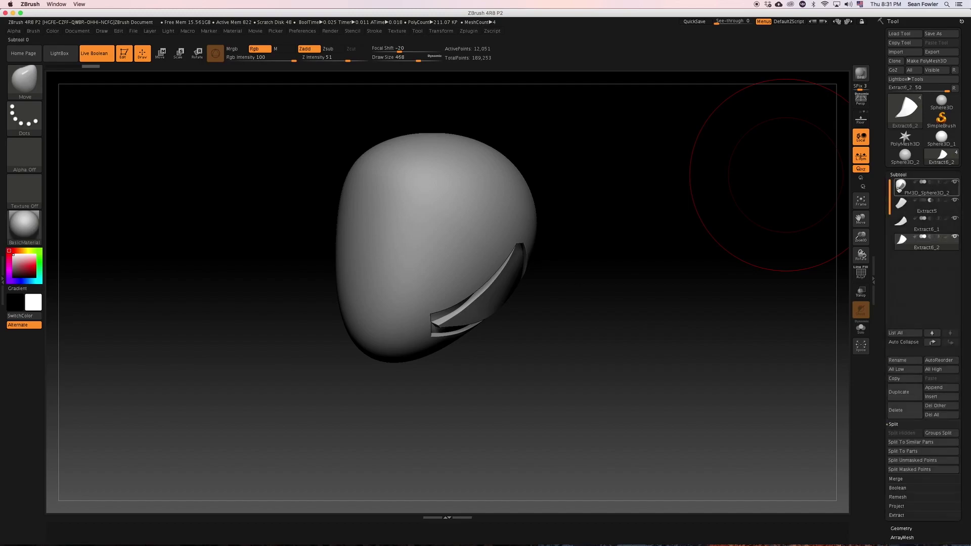
mouse_move(904, 209)
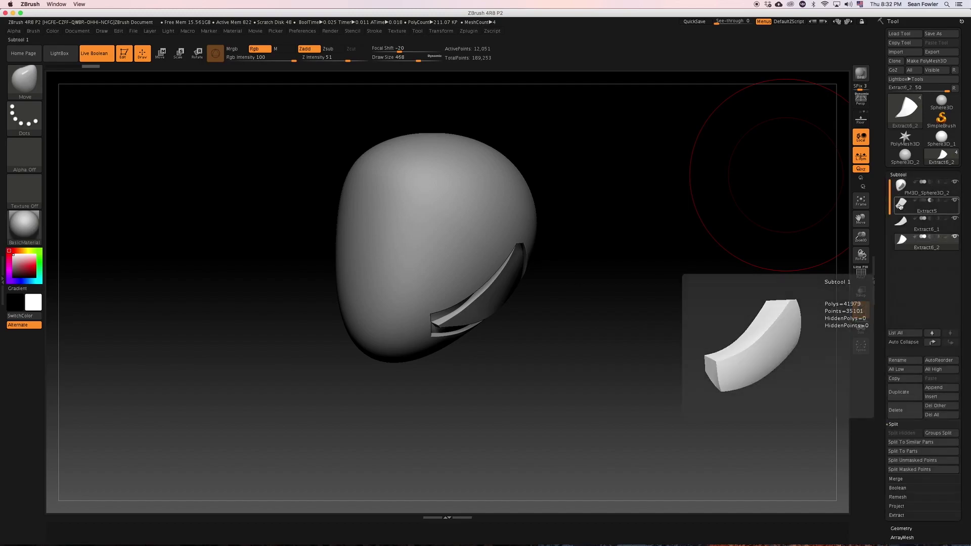
click(897, 394)
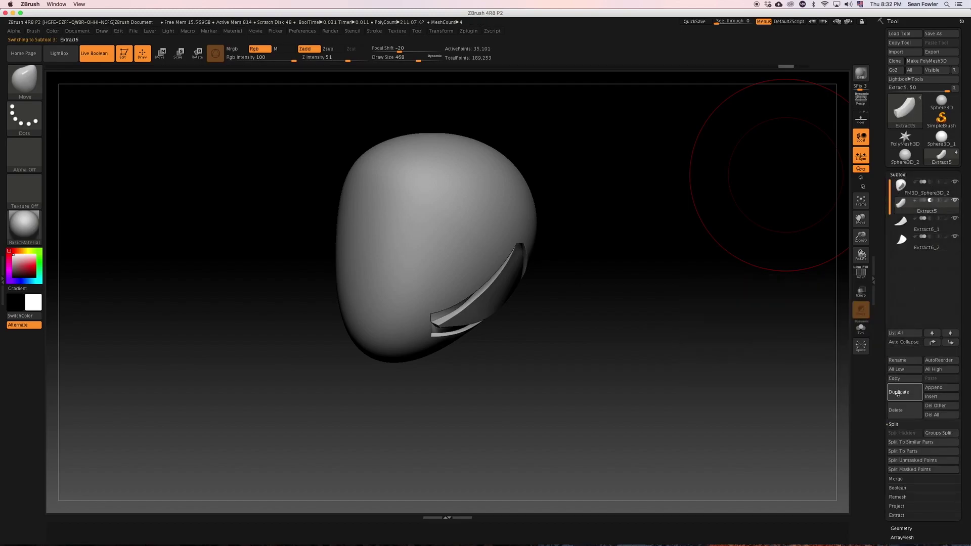
click(929, 218)
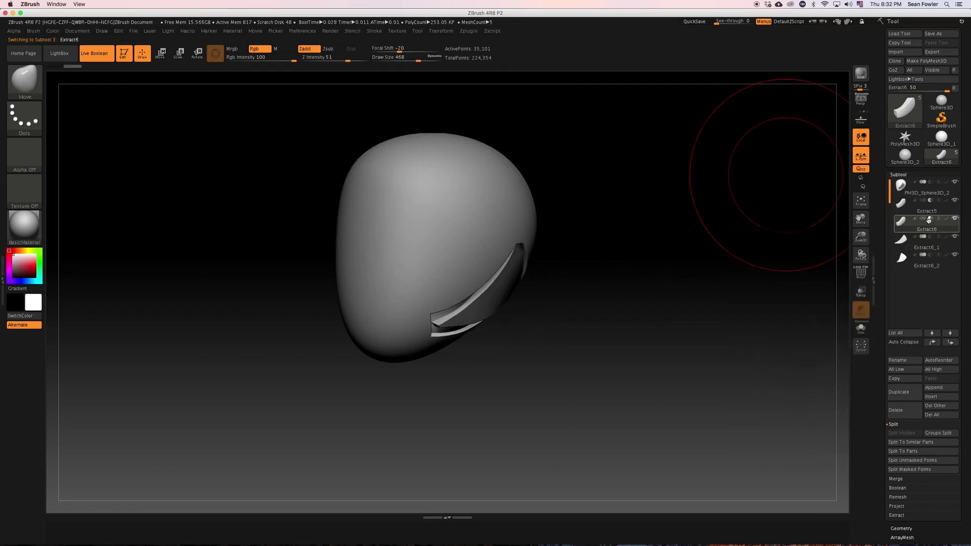
Step: Mirror the duplicated Extract6 cutout to the opposite side of the head with the Deformation Mirror command
scroll(880, 271, down, 5)
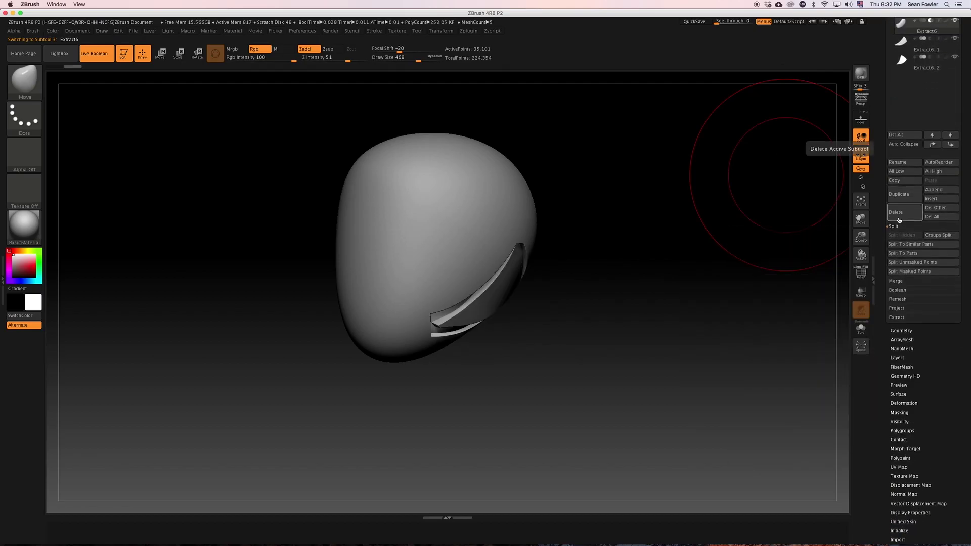
click(902, 331)
click(903, 362)
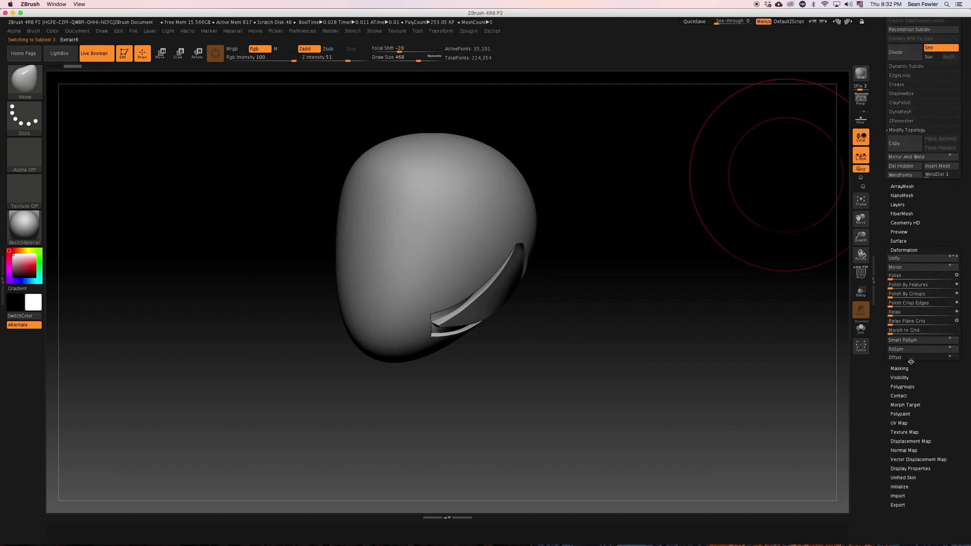
scroll(882, 361, up, 5)
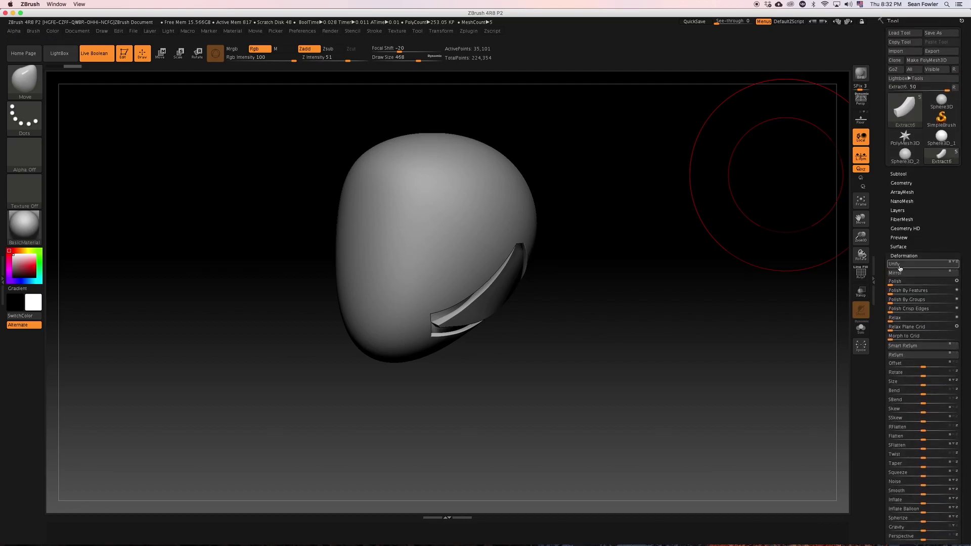
click(901, 274)
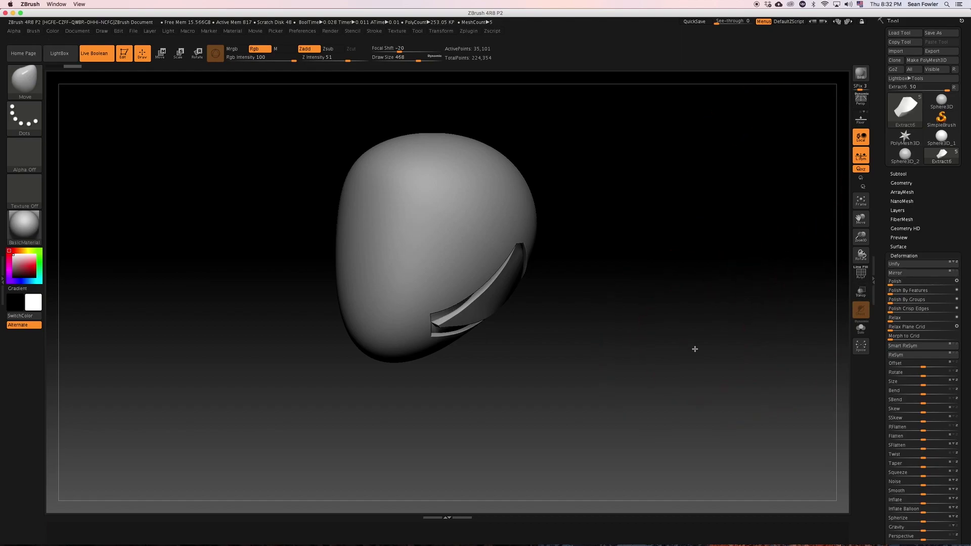
drag(693, 347, 733, 239)
Step: Select the Extract6_1 panel subtool and step back through its undo history to an earlier shape
click(900, 174)
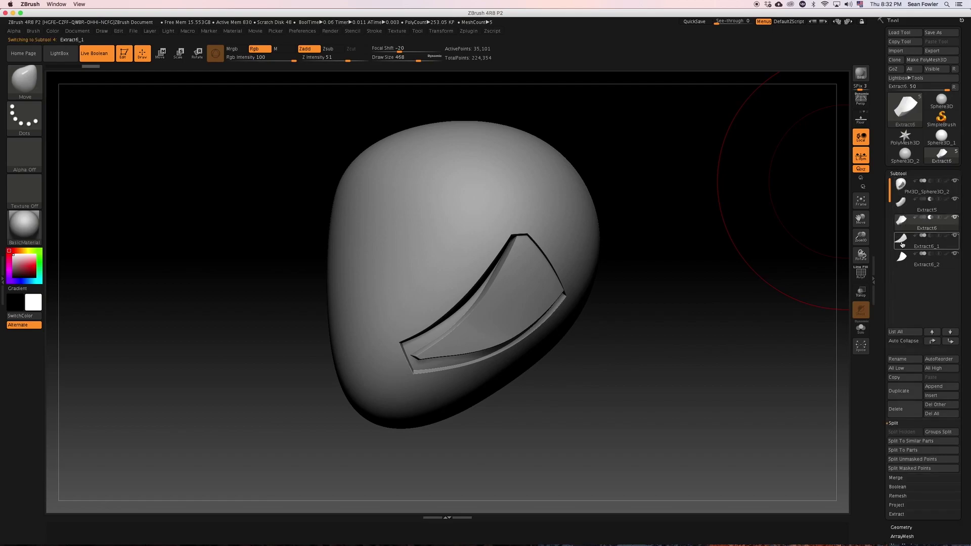
click(902, 244)
drag(689, 329, 684, 347)
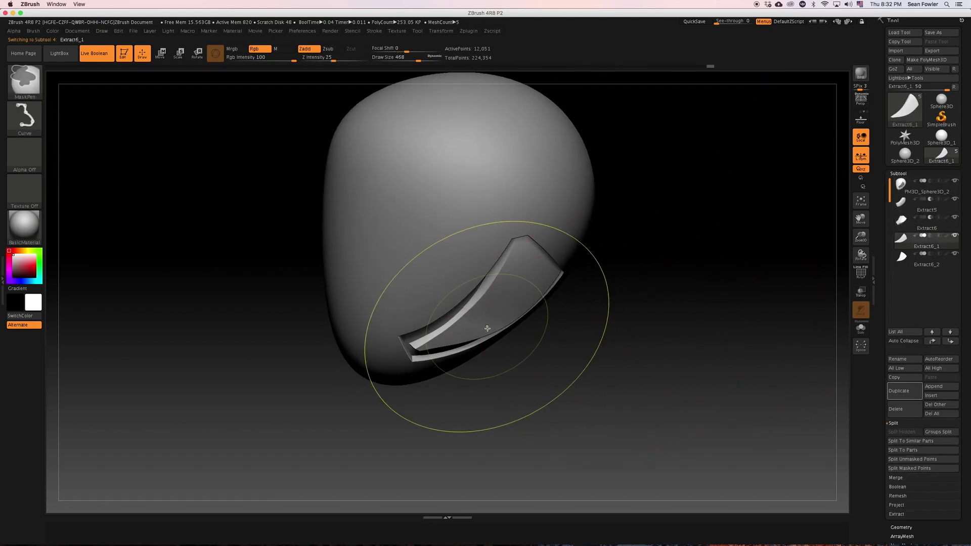
key(ctrl+z)
key(ctrl+z)
key(ctrl+z)
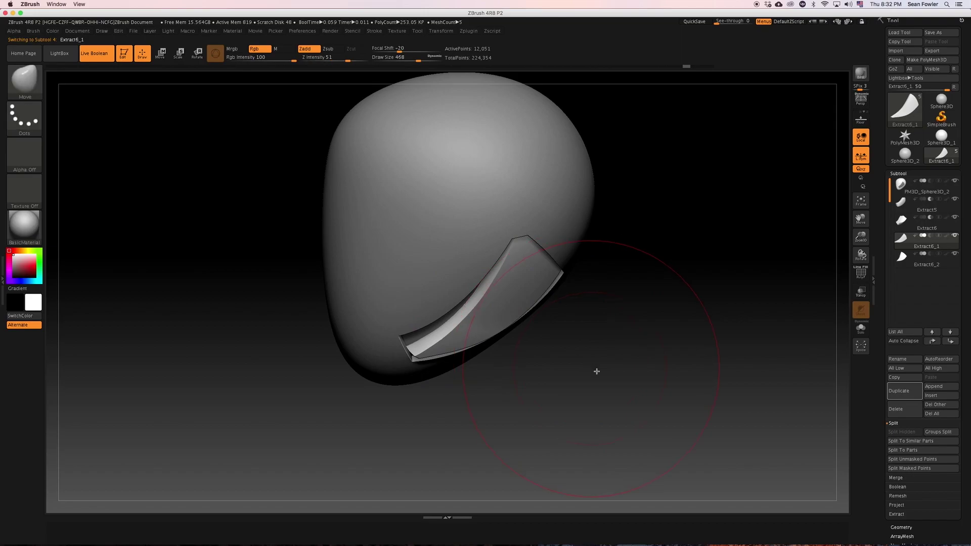
drag(597, 371, 590, 332)
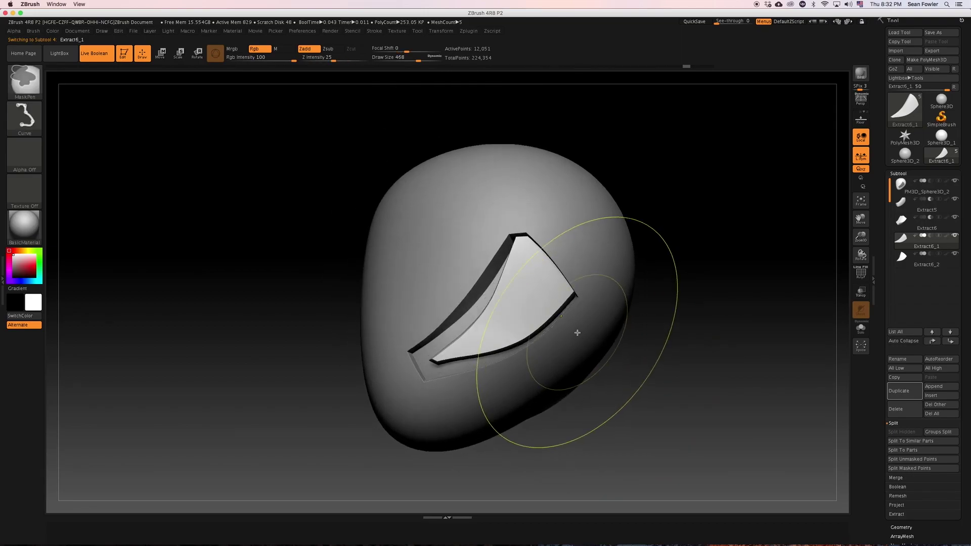
key(ctrl+z)
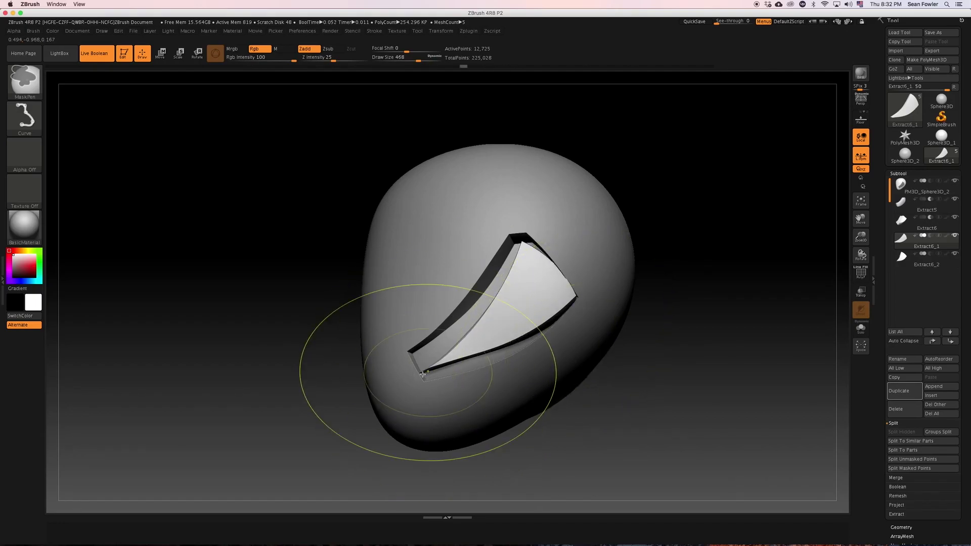
key(super+z)
key(super+z)
key(super+z)
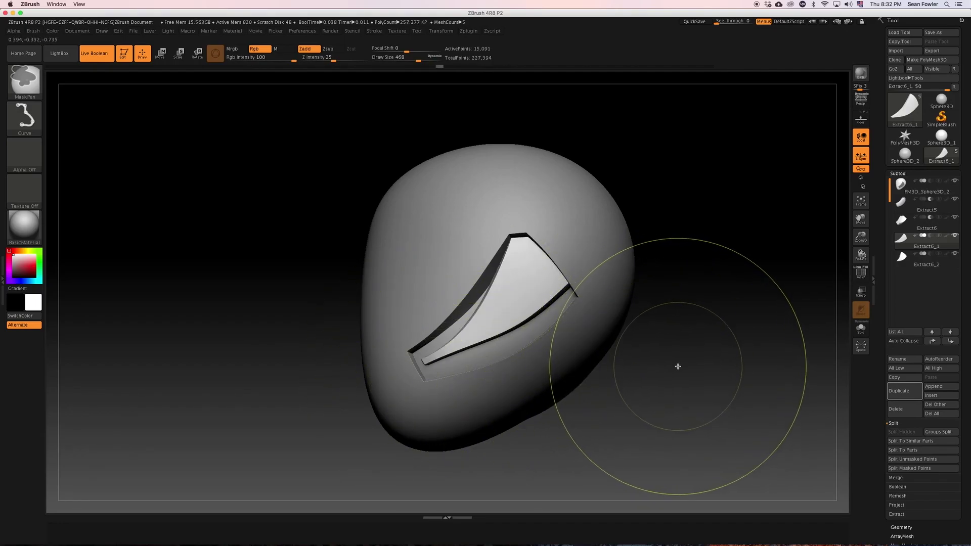
Step: Activate the Move brush and set the panel's undo history to the stage where its narrow tip reaches the recess's front end
key(b)
key(m)
key(v)
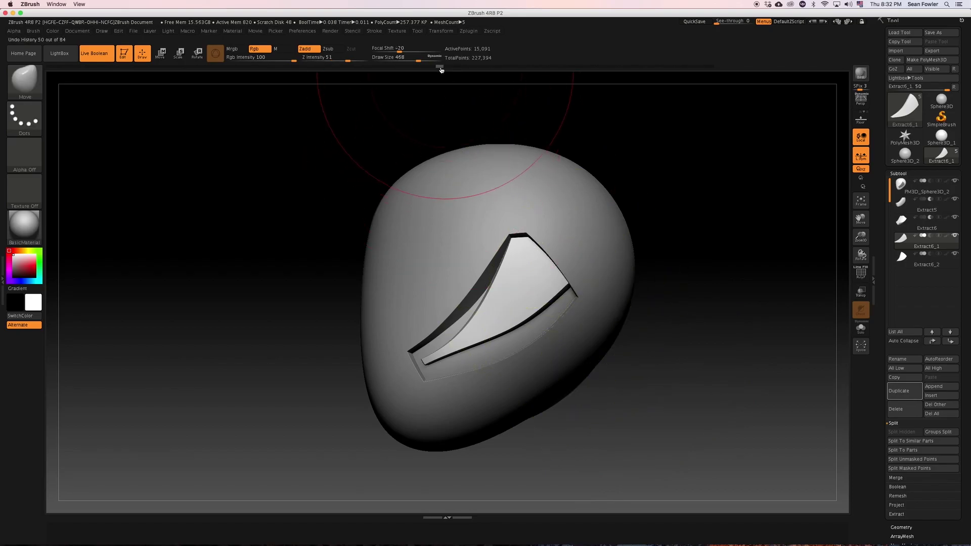
drag(439, 66, 457, 69)
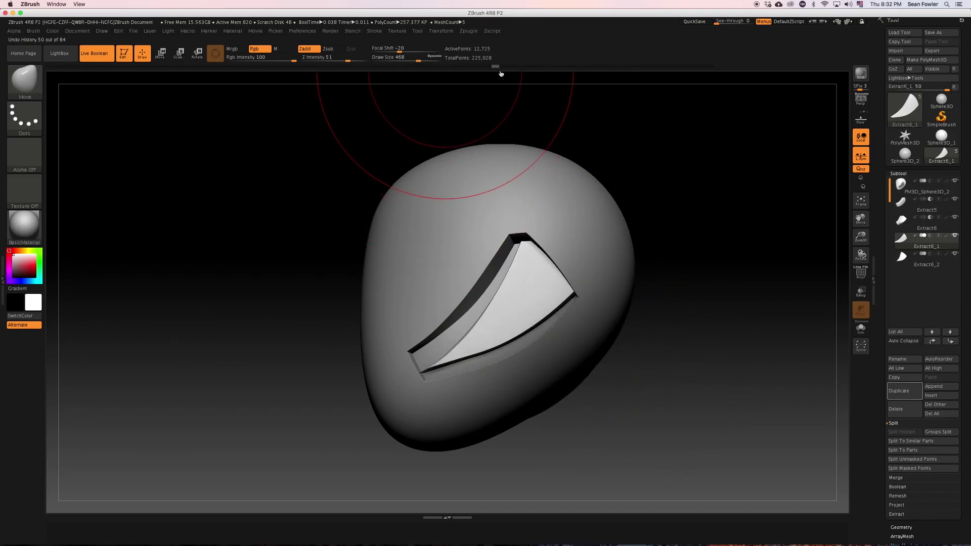
drag(500, 74, 505, 74)
drag(715, 331, 799, 335)
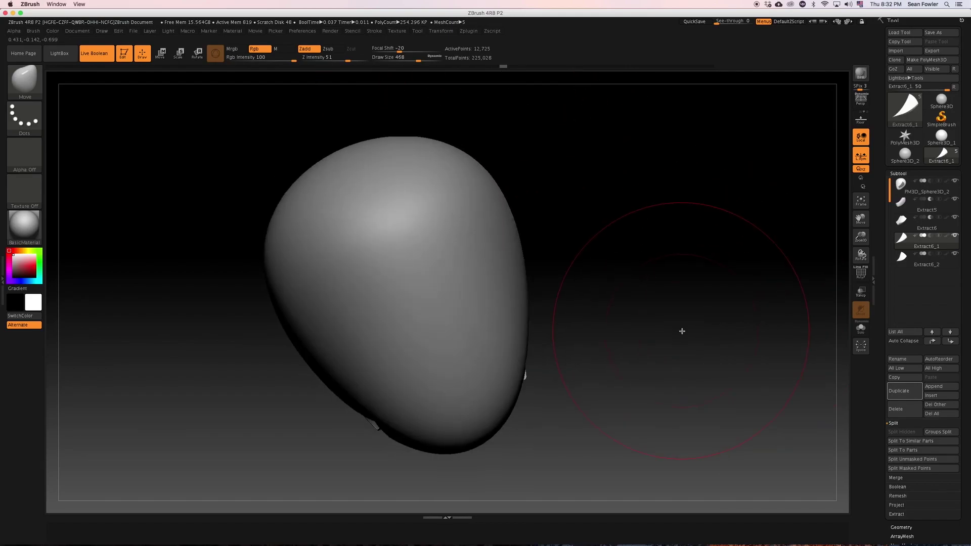
mouse_move(681, 331)
mouse_down()
mouse_move(711, 290)
mouse_move(649, 307)
mouse_move(674, 310)
mouse_move(675, 351)
mouse_up()
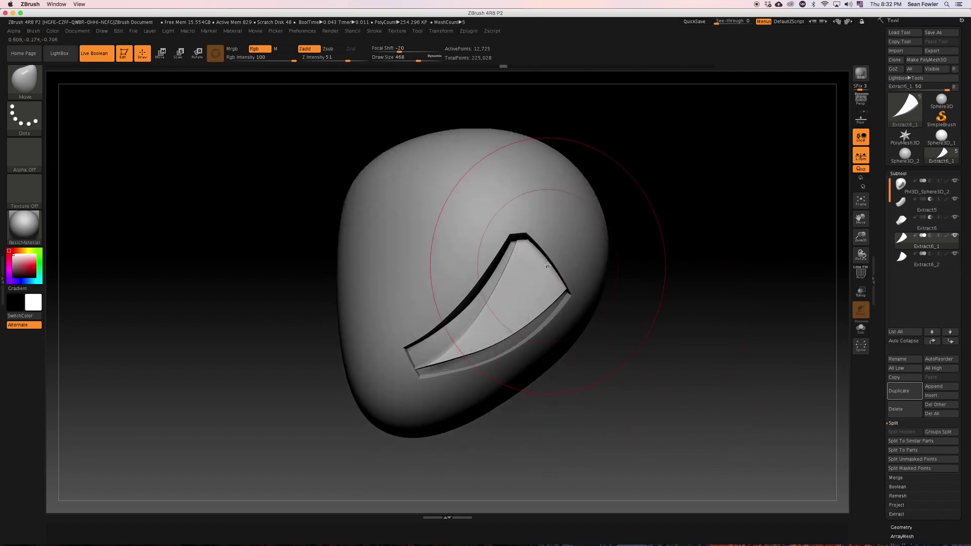
Step: Accept discarding the newer undo history entries and reshape the panel inside the recess with the Move brush at Draw Size 468
click(539, 265)
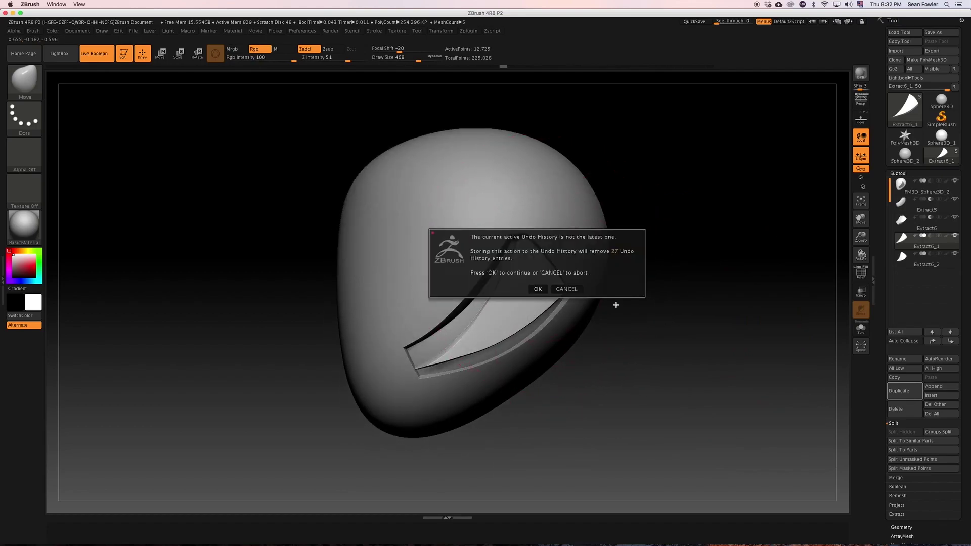
click(537, 289)
drag(647, 314, 523, 294)
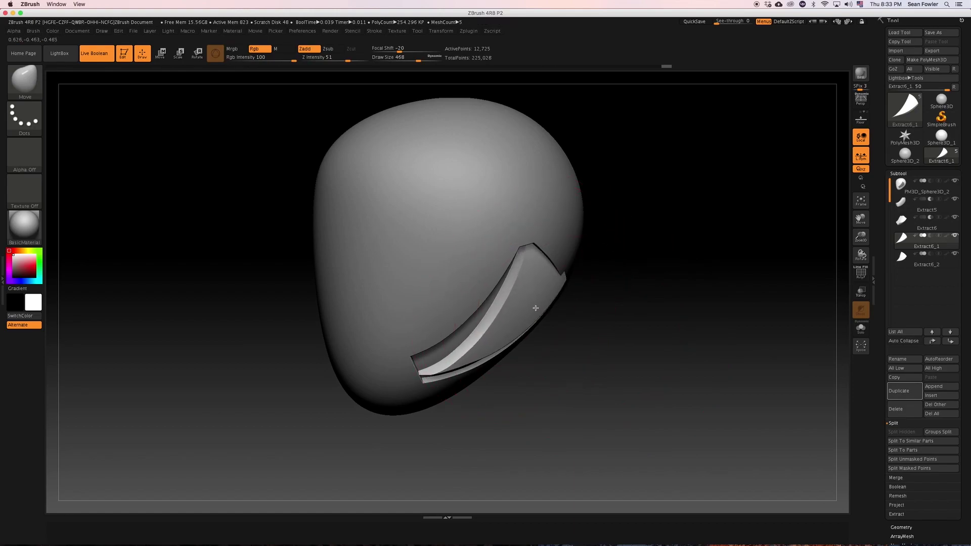
mouse_move(585, 297)
mouse_down()
mouse_move(632, 310)
mouse_move(641, 273)
mouse_up()
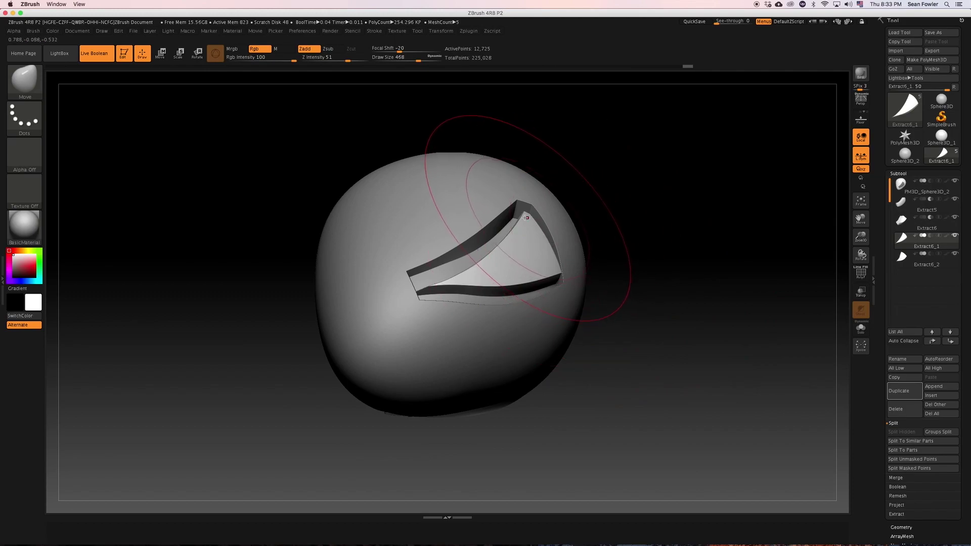
mouse_move(618, 220)
mouse_down()
mouse_move(631, 243)
mouse_move(396, 194)
mouse_up()
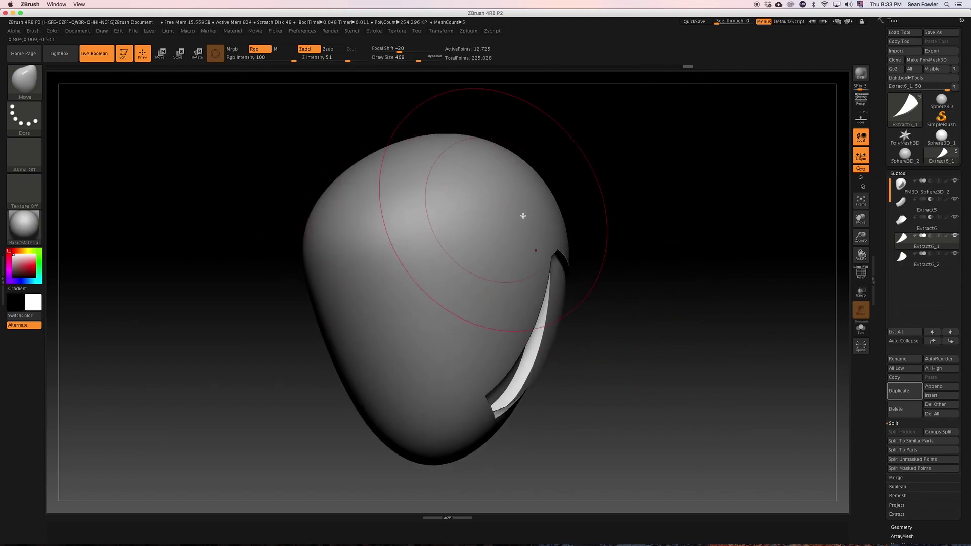
drag(597, 252, 671, 270)
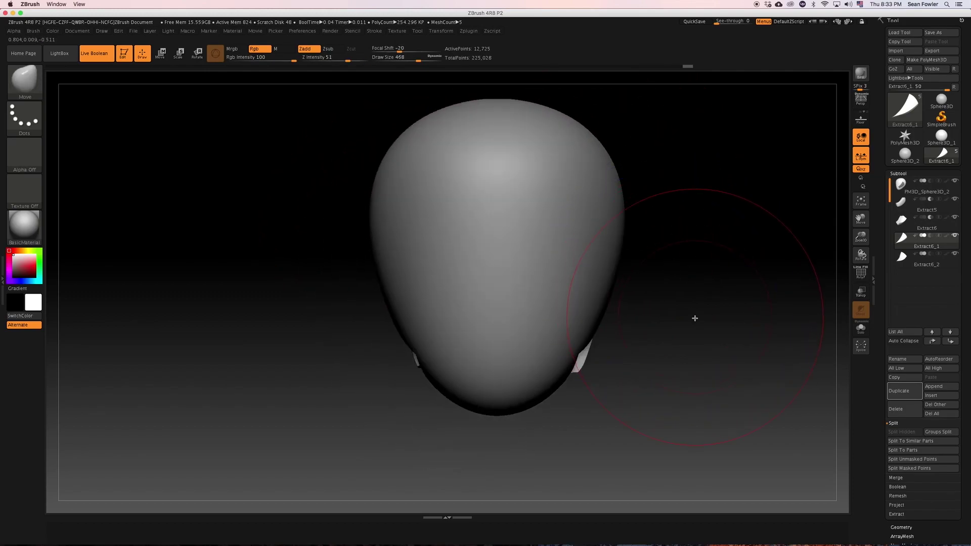
mouse_move(693, 318)
mouse_down()
mouse_move(676, 333)
mouse_move(645, 329)
mouse_move(653, 334)
mouse_up()
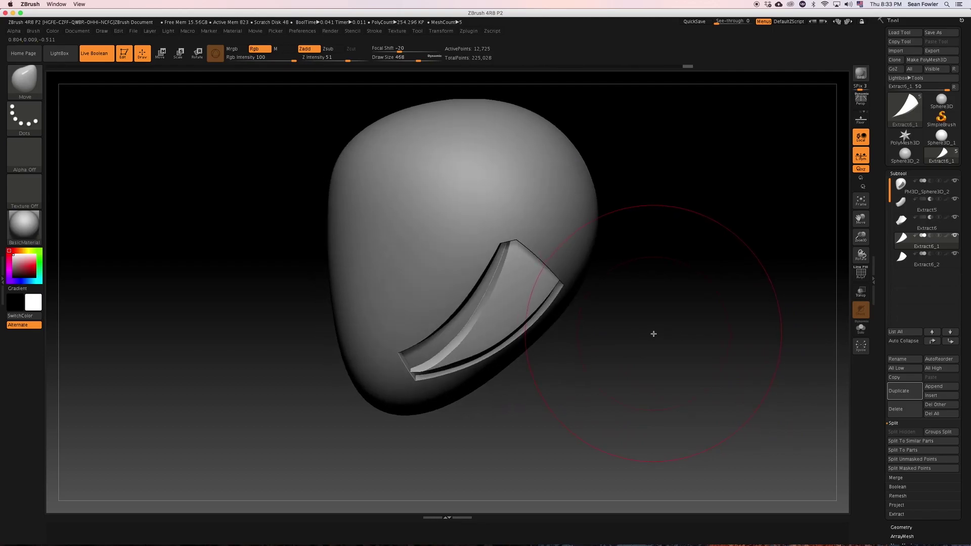